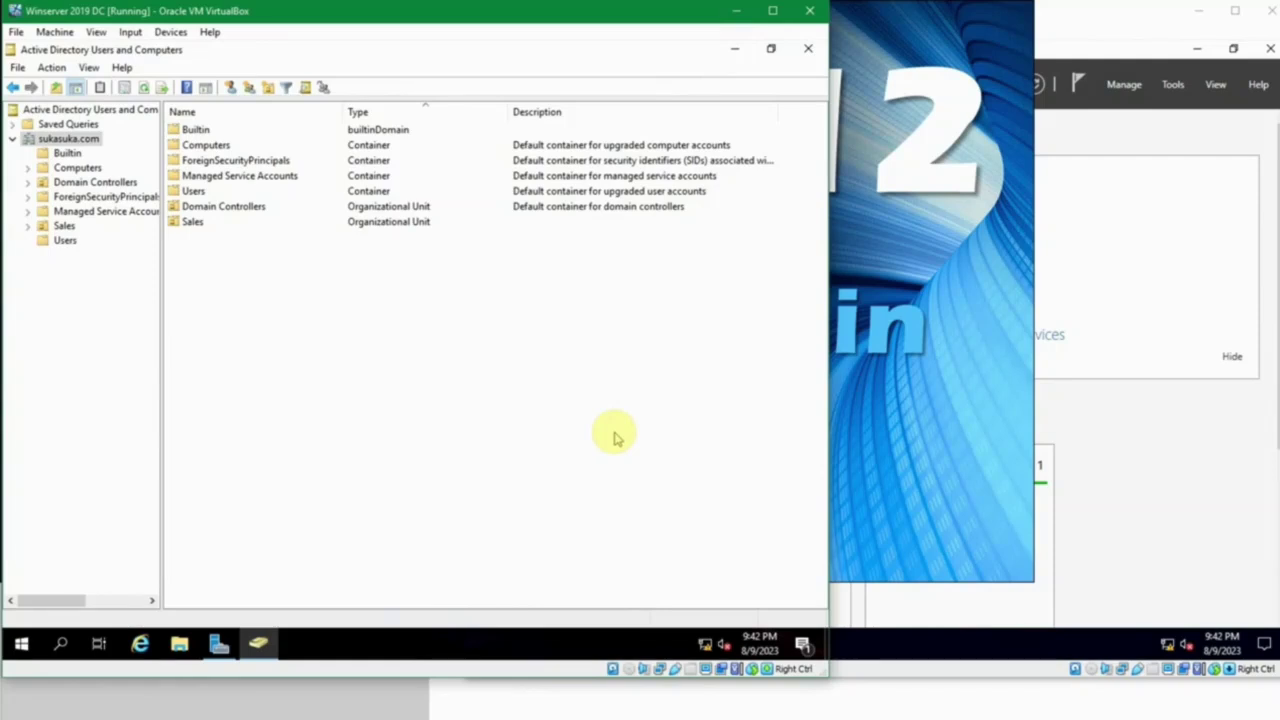
Step: In the Users container, open the Administrator account's properties on the Member Of tab
click(66, 240)
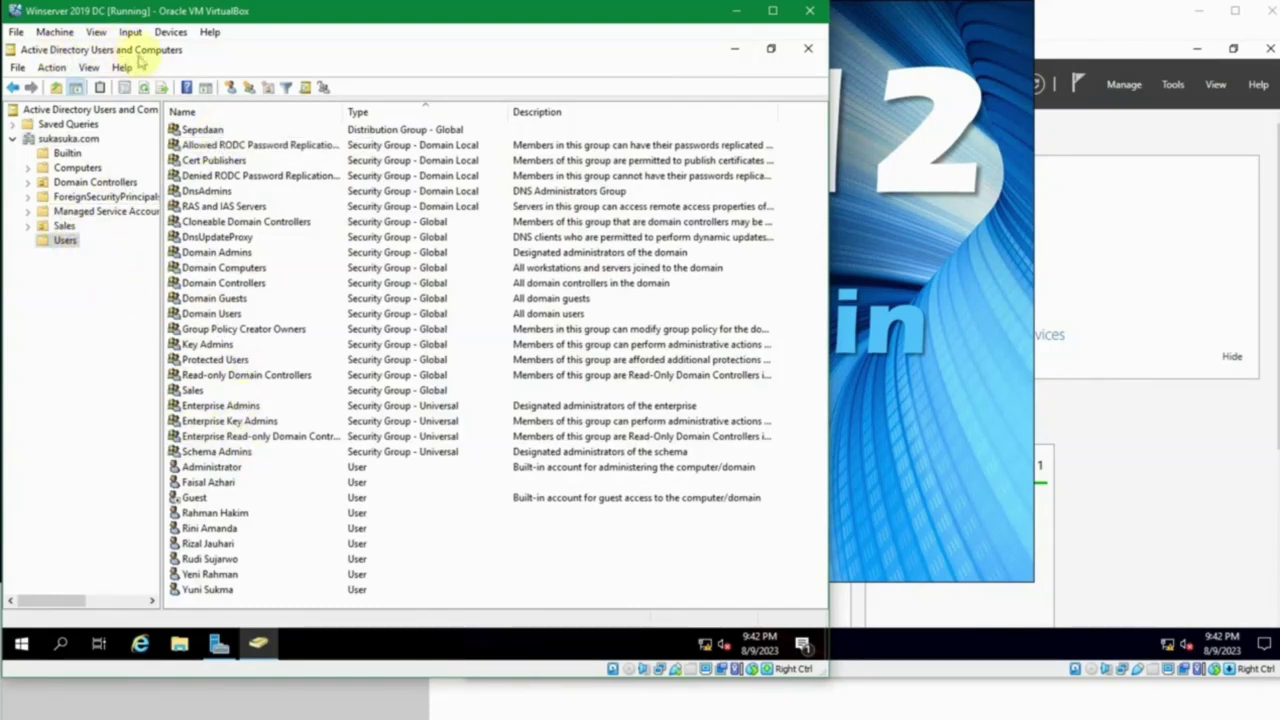
click(64, 240)
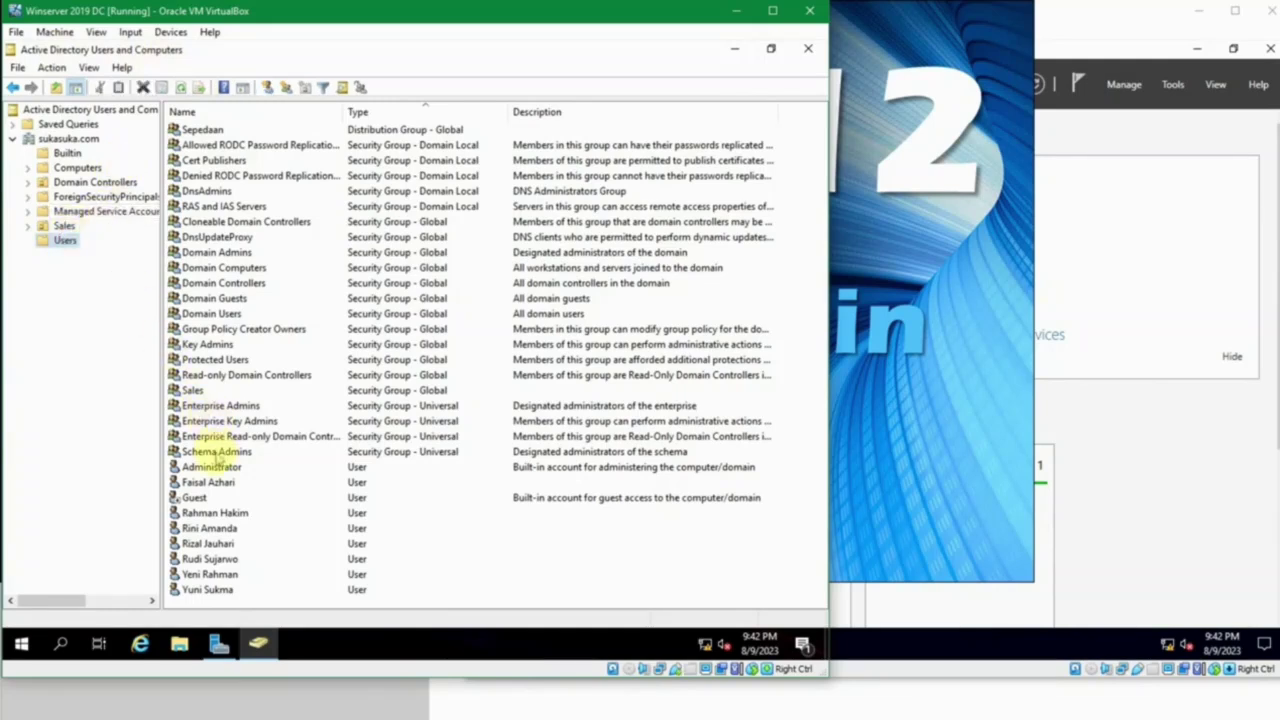
click(212, 468)
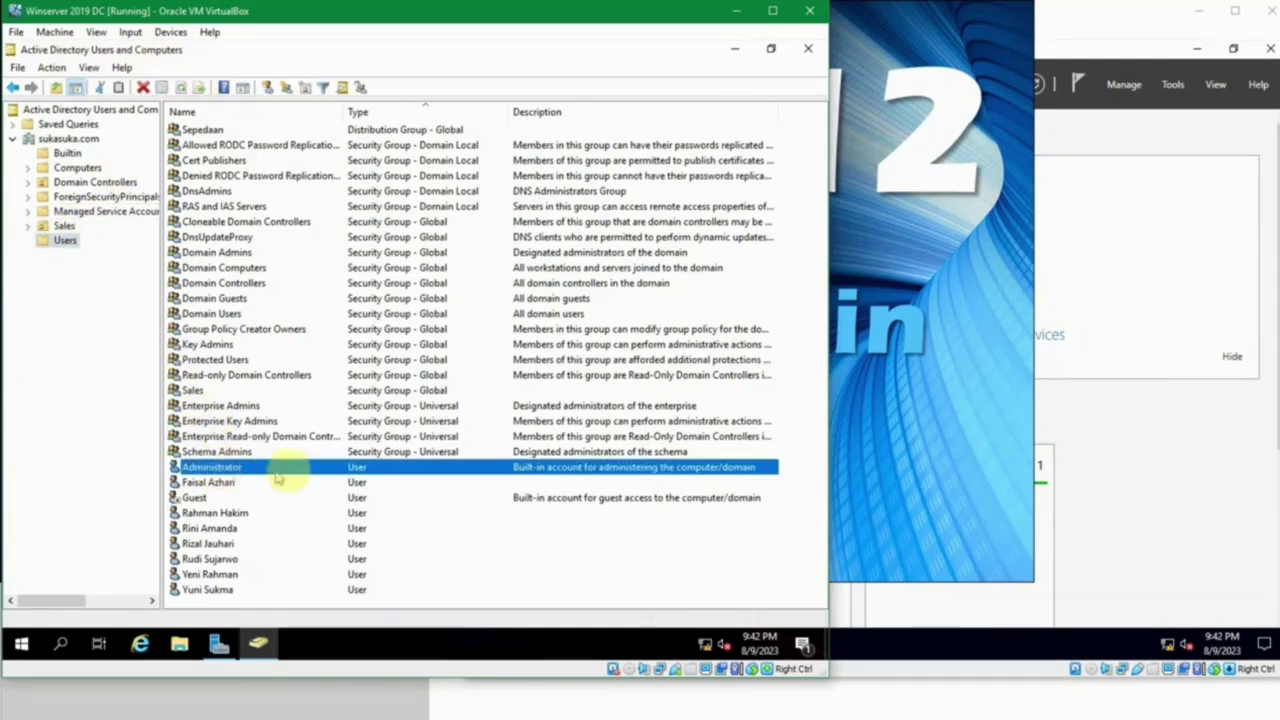
double_click(340, 470)
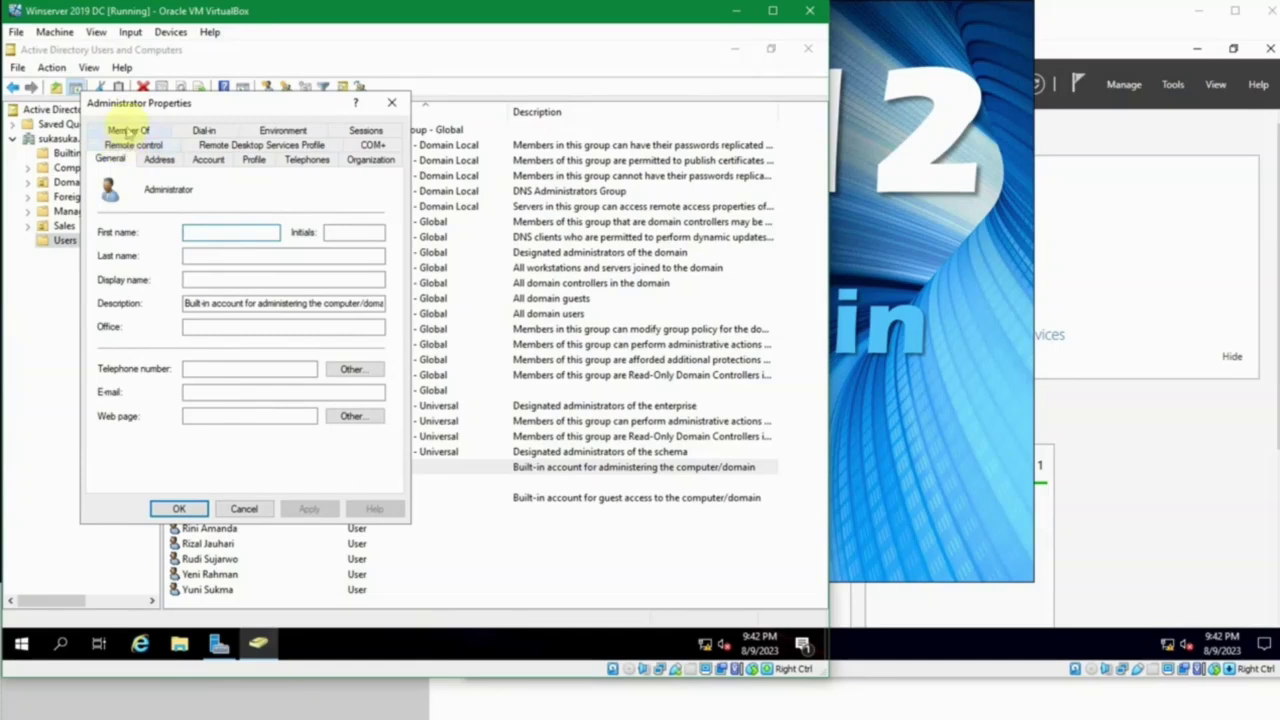
click(127, 129)
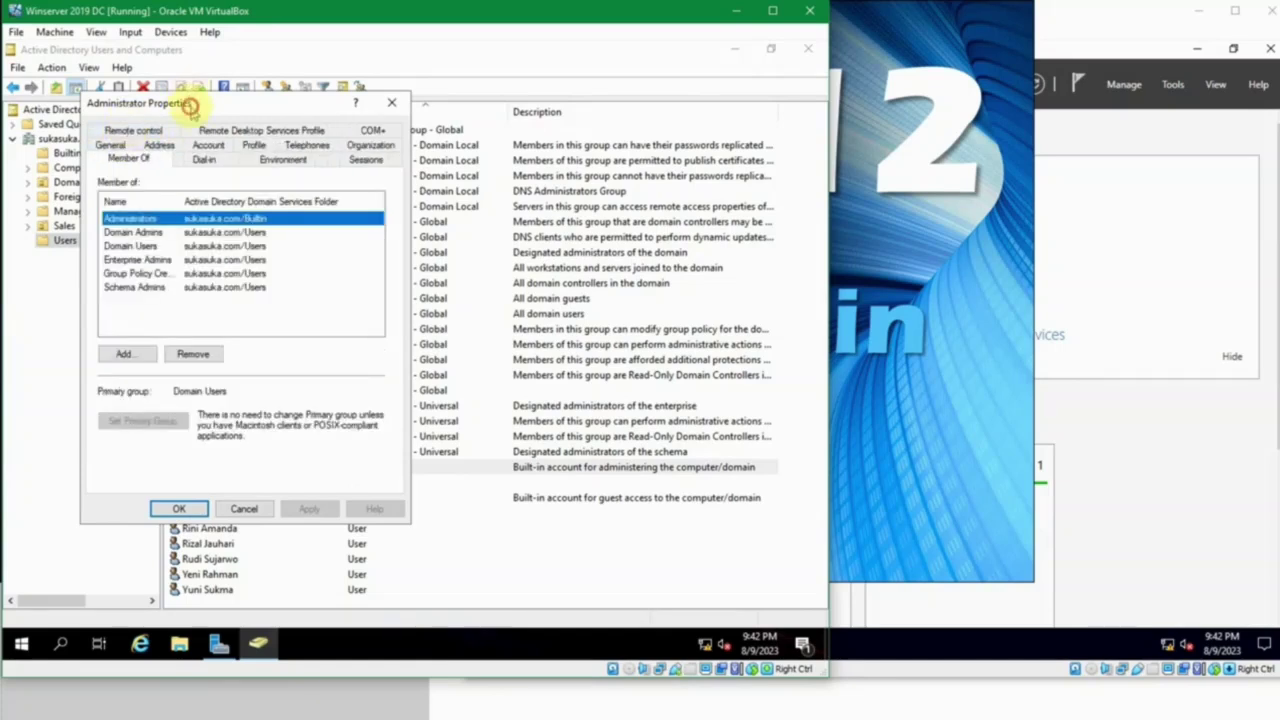
drag(184, 98, 297, 80)
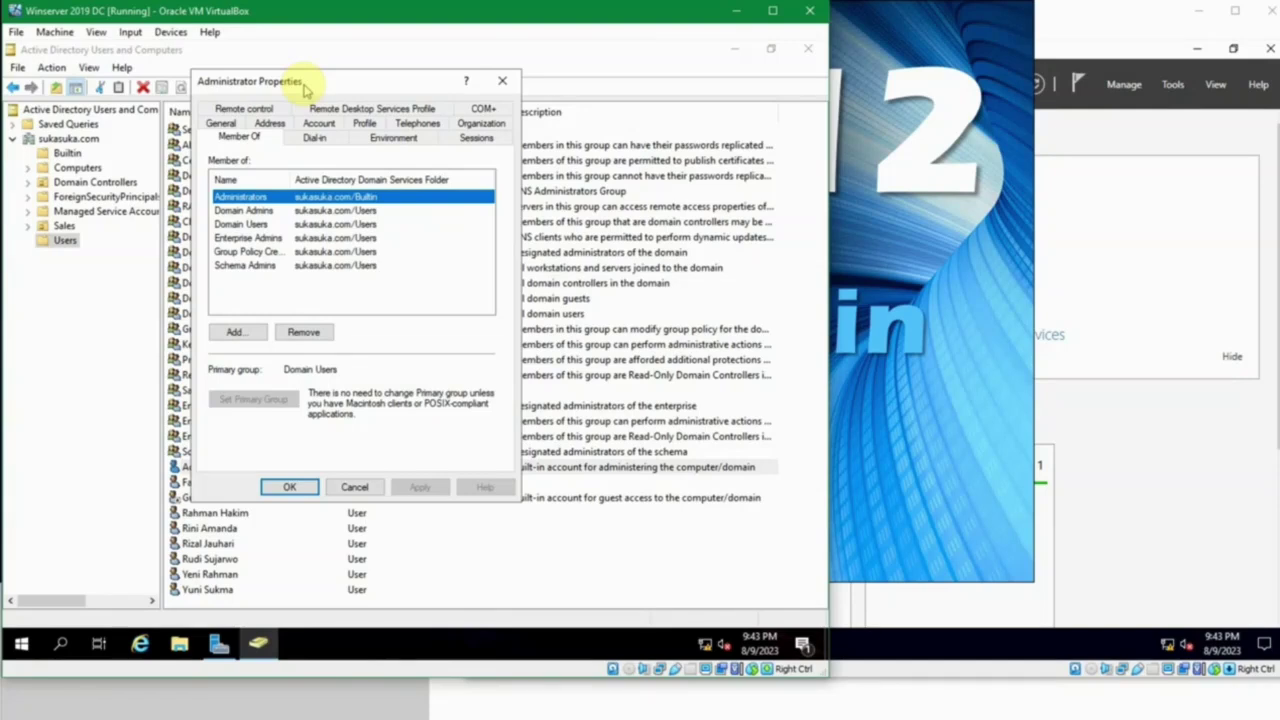
Step: Close and reopen Administrator's properties, review Member Of and General, then cancel without changes
click(502, 80)
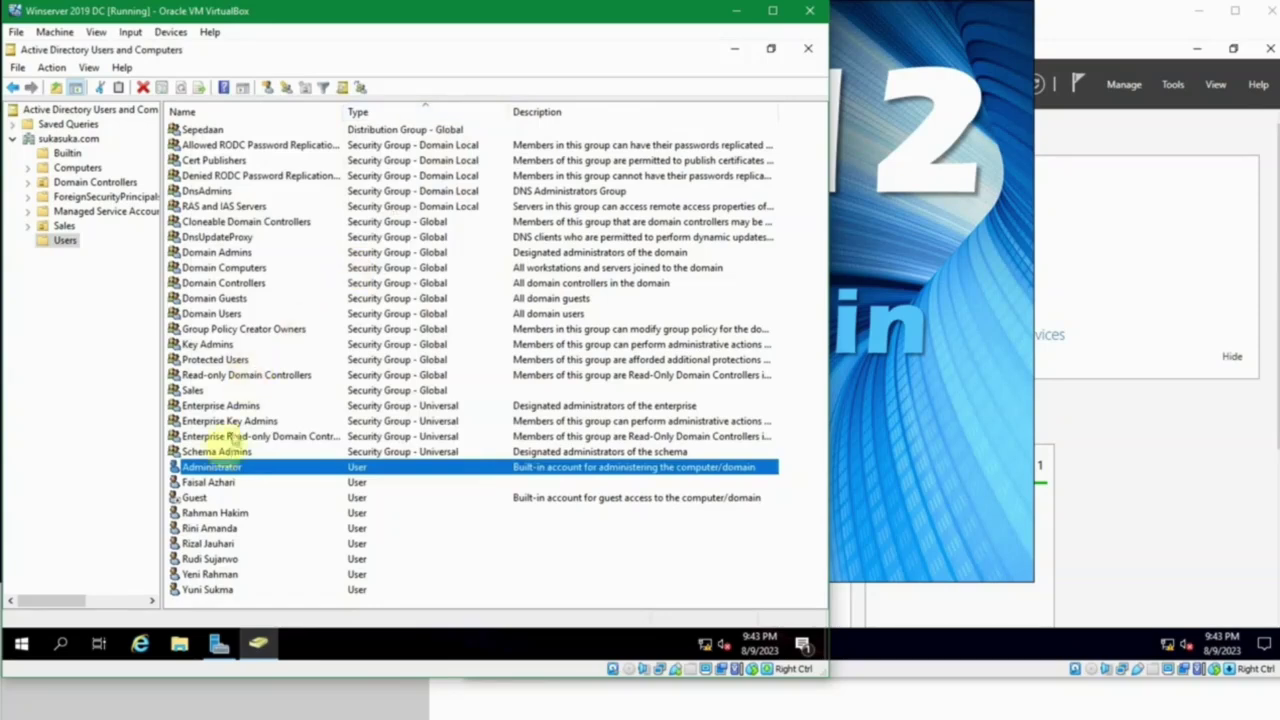
right_click(245, 467)
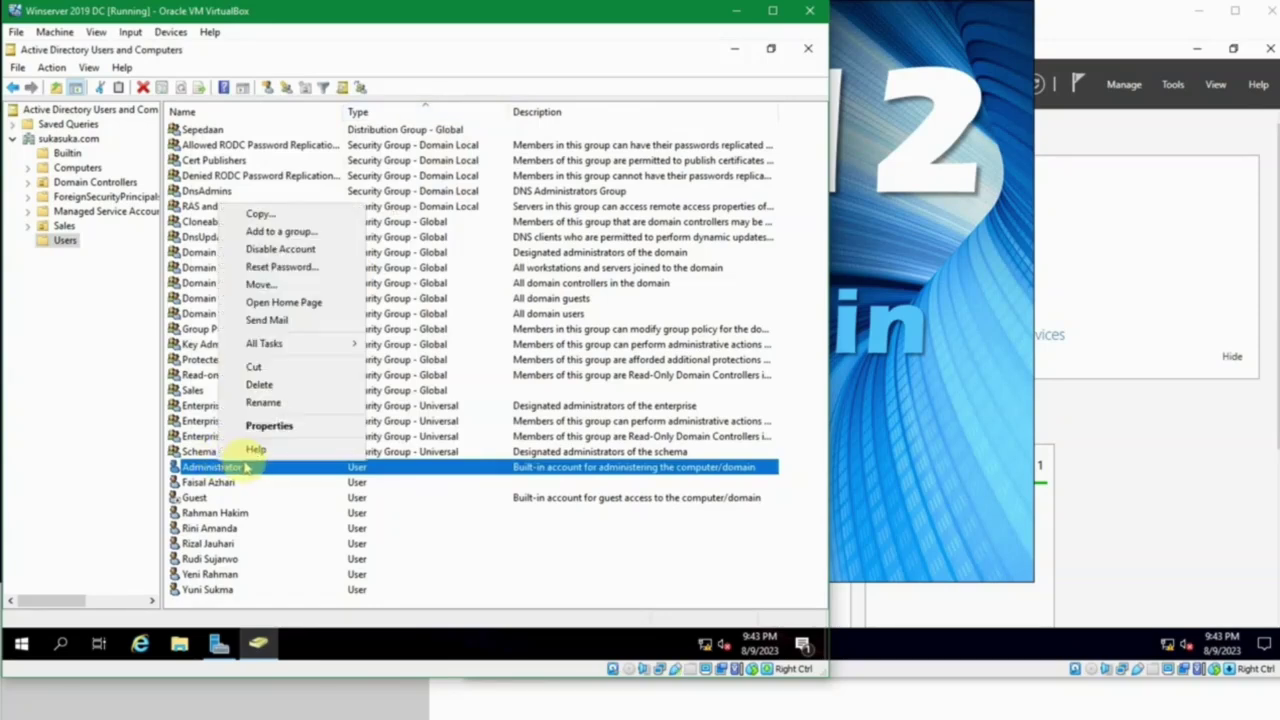
click(270, 425)
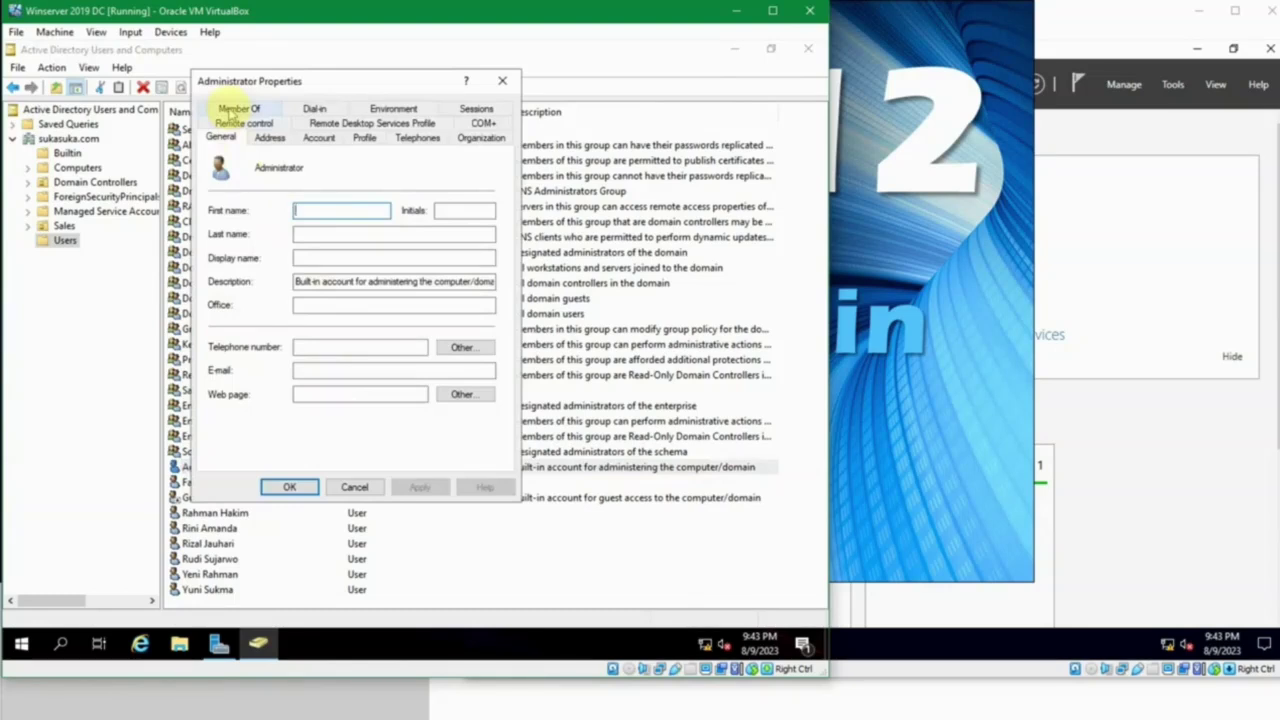
click(236, 110)
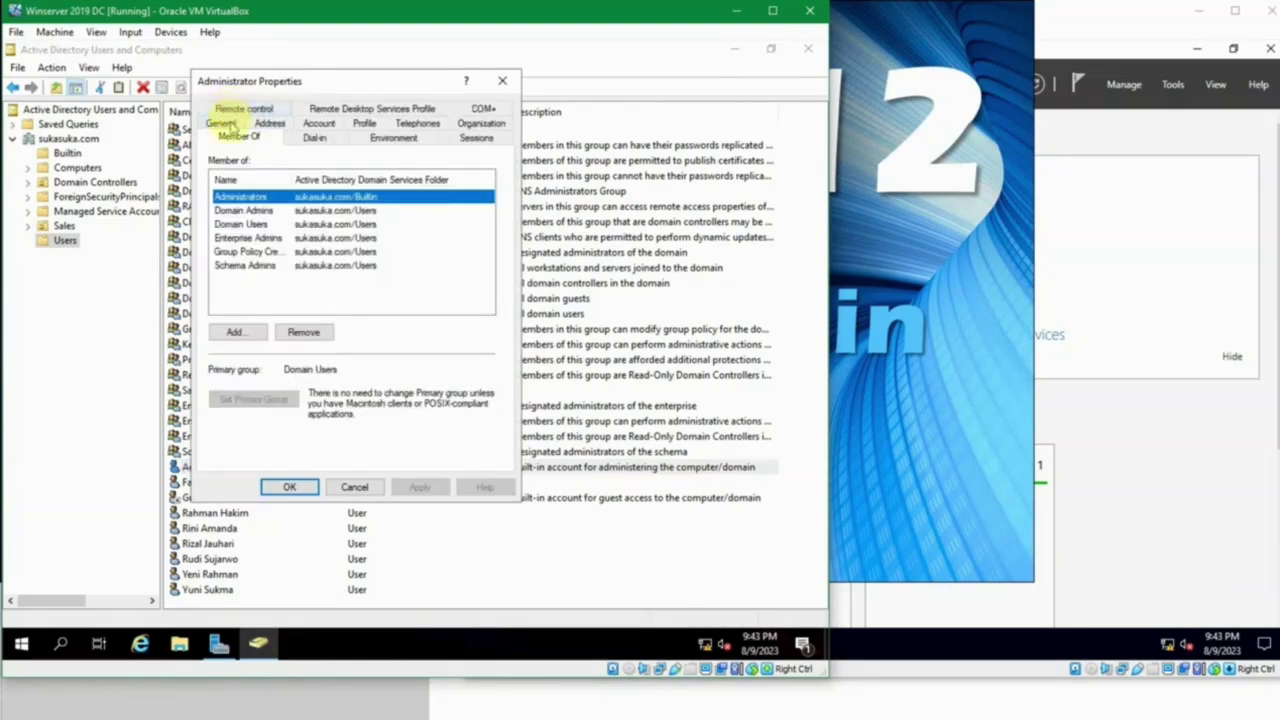
click(222, 123)
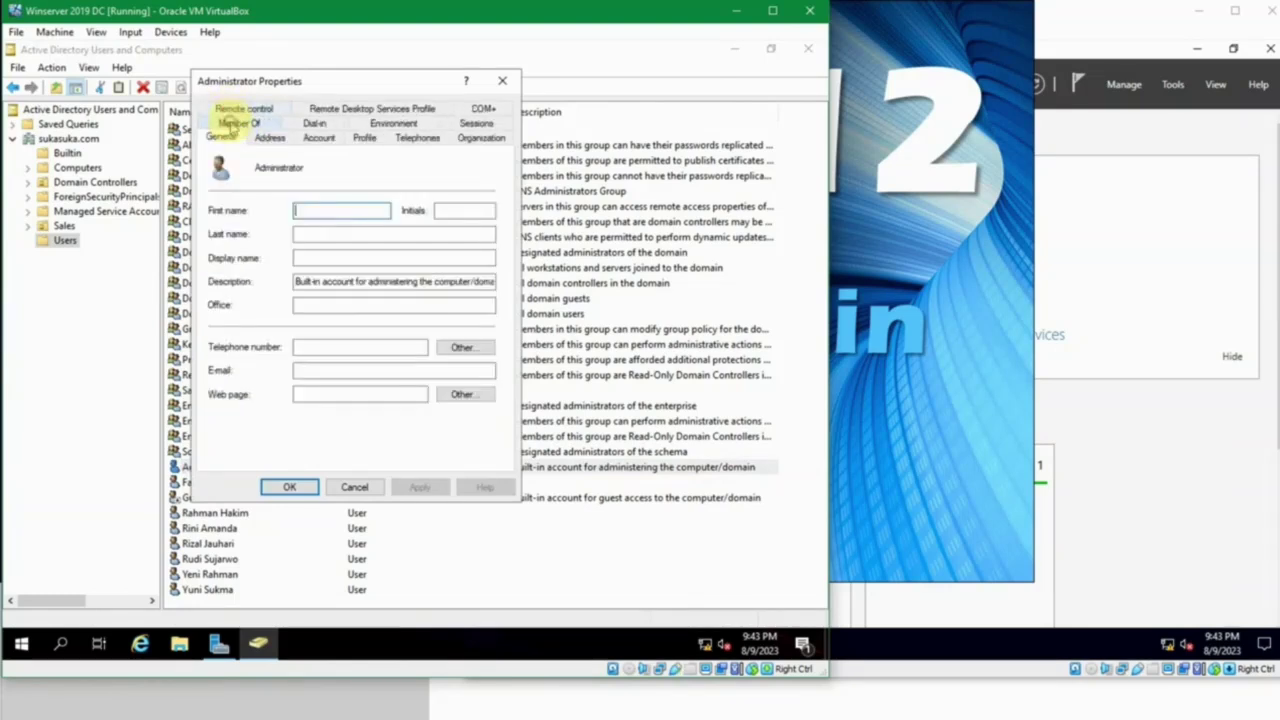
click(355, 213)
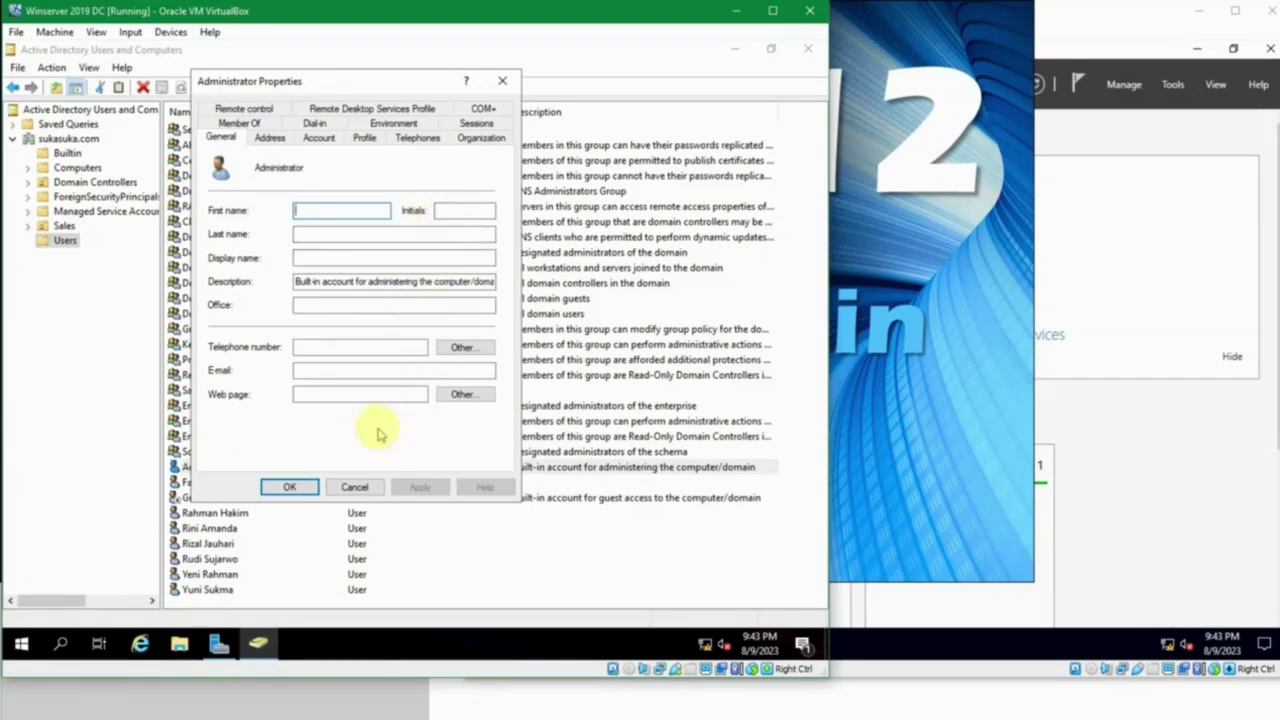
click(370, 486)
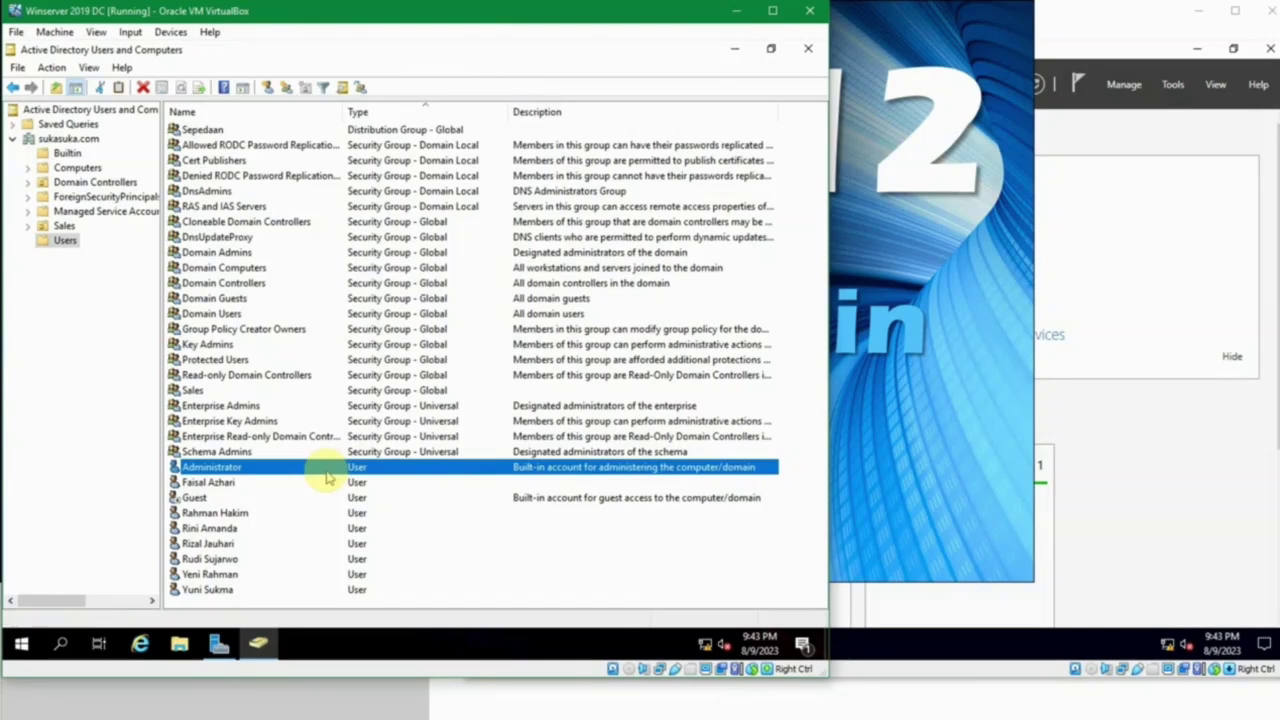
Step: Start renaming the Administrator account, then cancel so its name stays unchanged
right_click(330, 474)
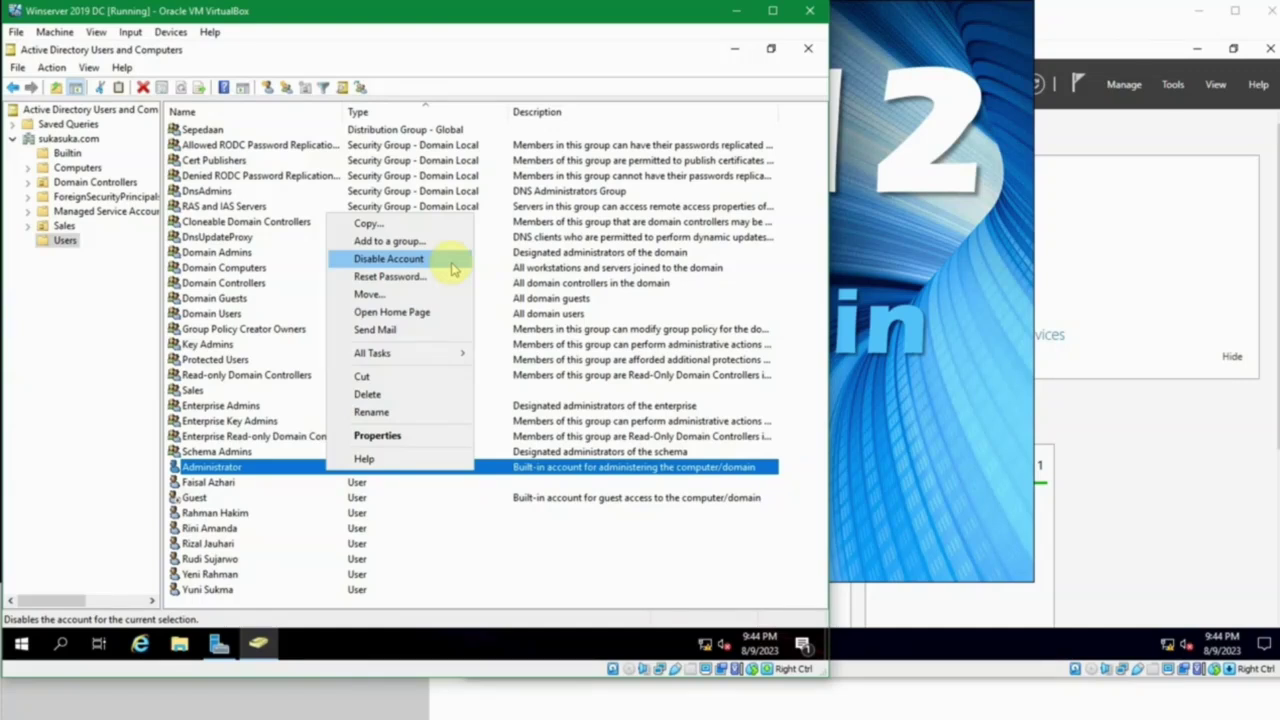
click(240, 470)
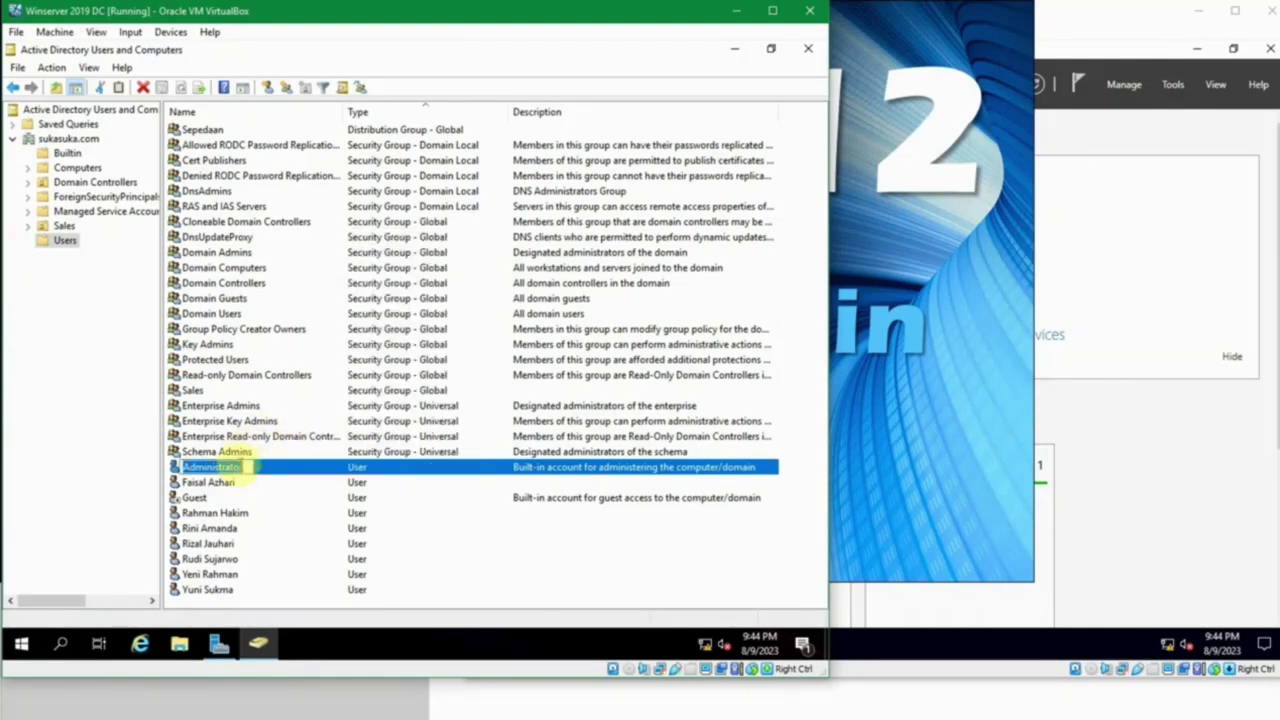
key(Escape)
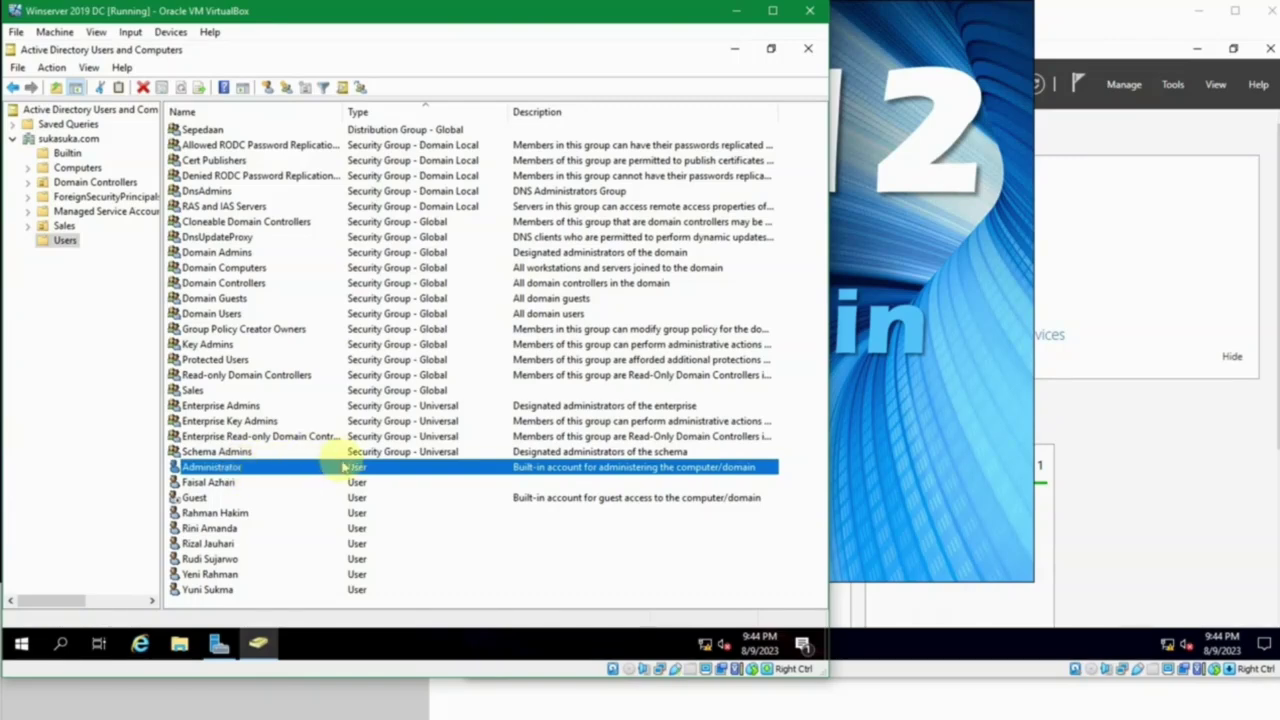
Step: Copy Administrator into a new user: first name Master, initials MA, last name Admin, full name Master Admin
right_click(250, 475)
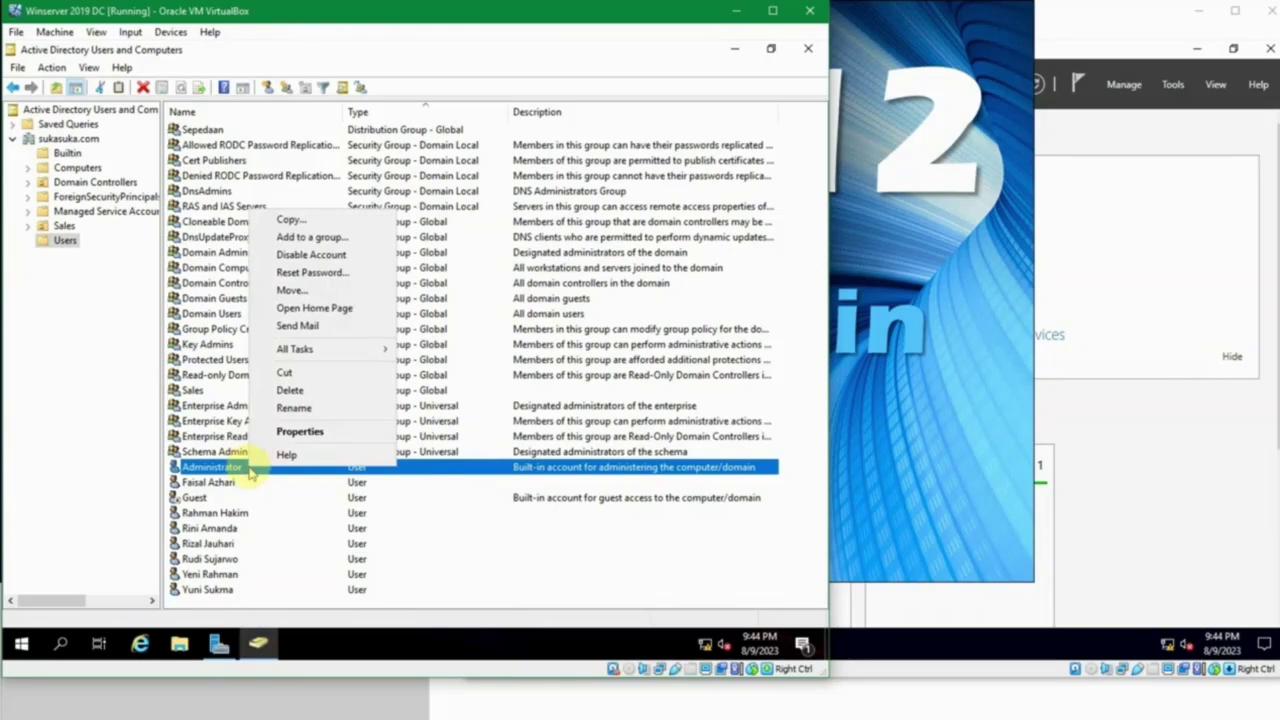
click(312, 220)
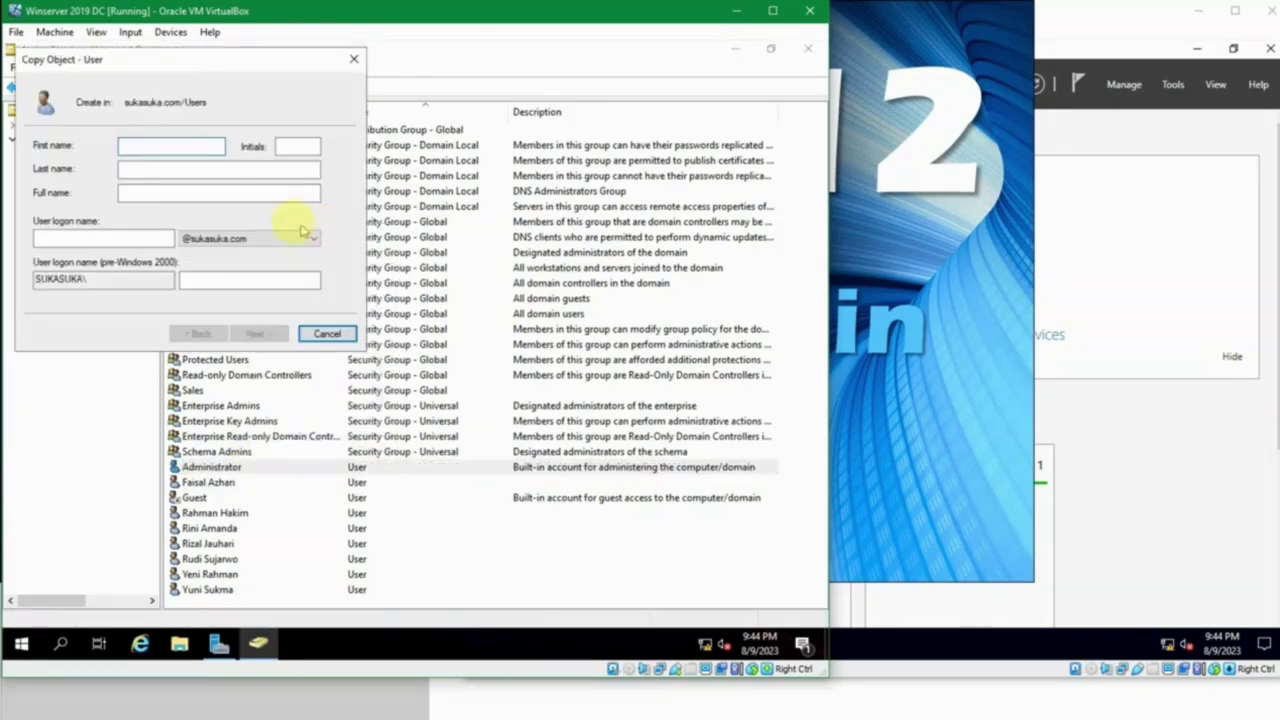
click(200, 145)
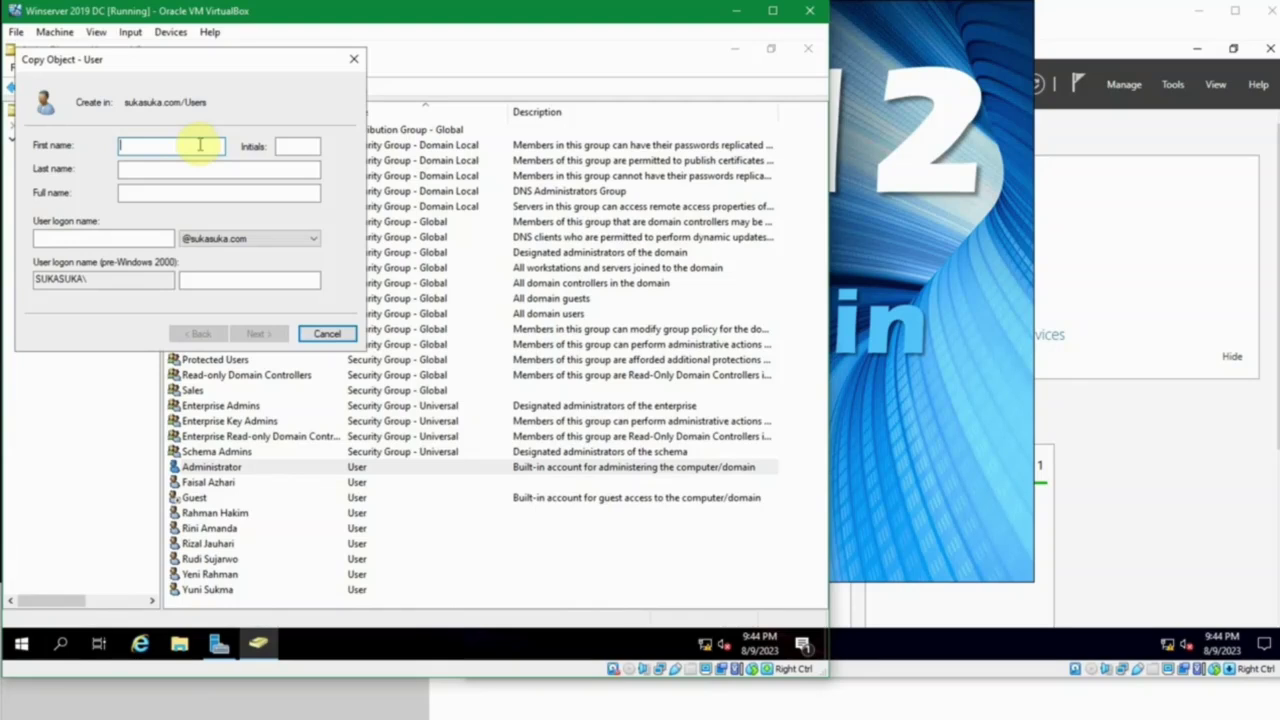
text(Master)
key(Tab)
text(MA)
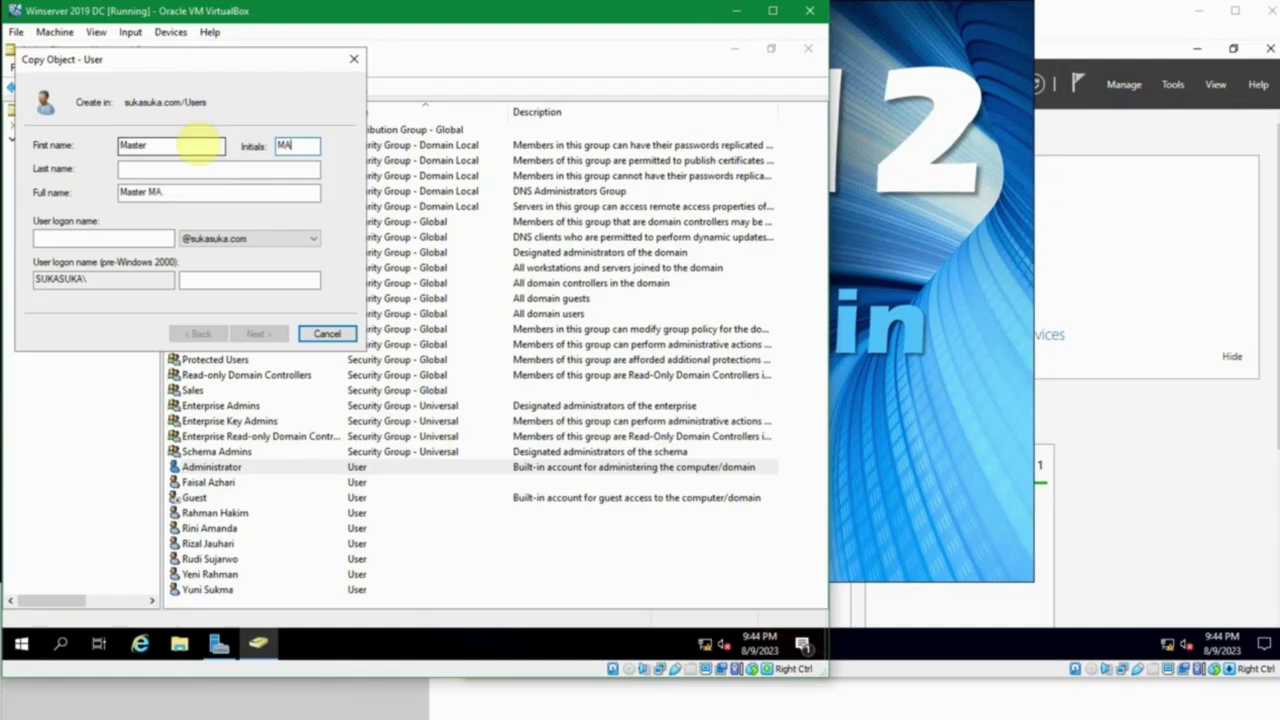
key(Tab)
text(Admin)
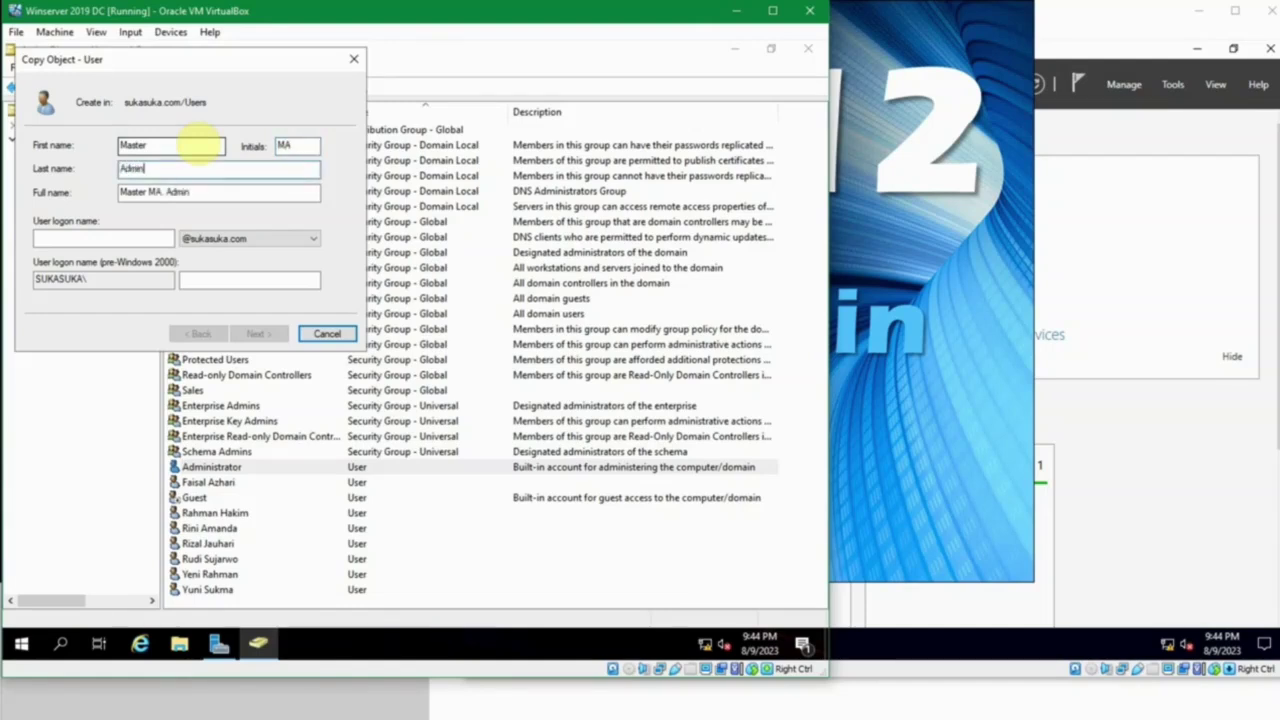
key(Tab)
key(ctrl+shift+Left)
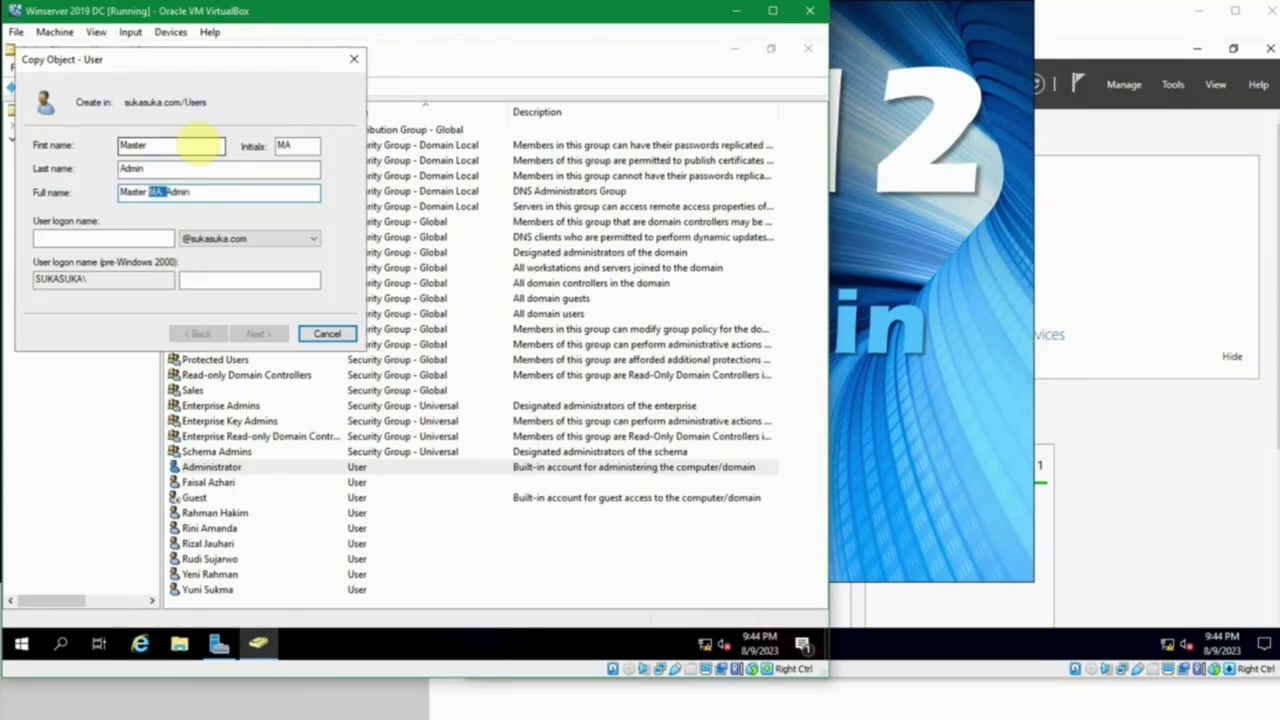
key(BackSpace)
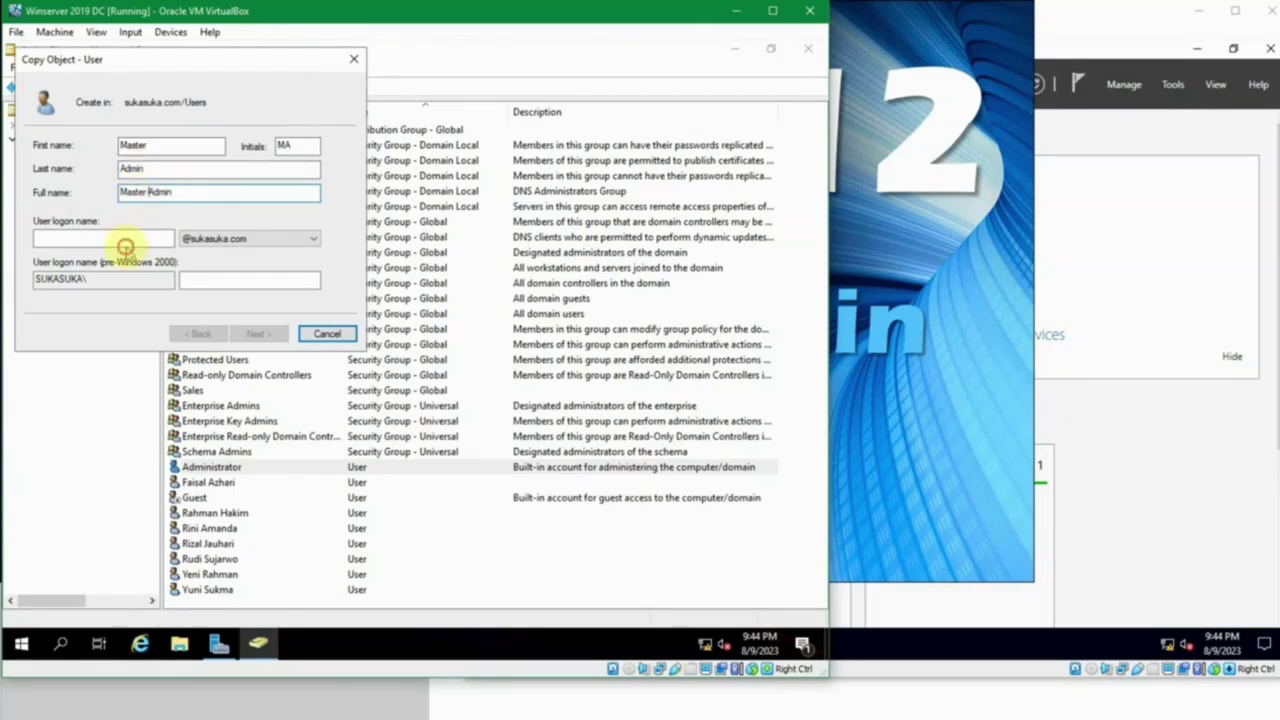
Step: Give the new user logon name 'master', enter and confirm its password, and finish creating it
click(145, 240)
text(master)
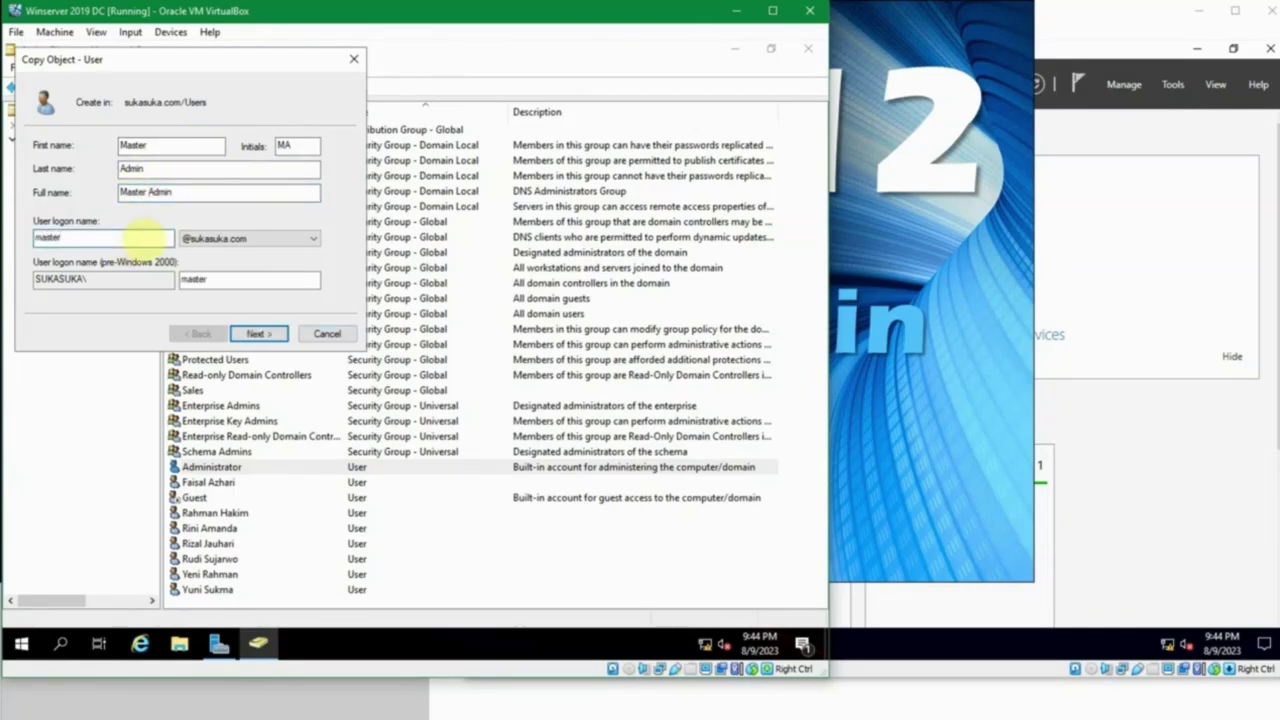
click(258, 278)
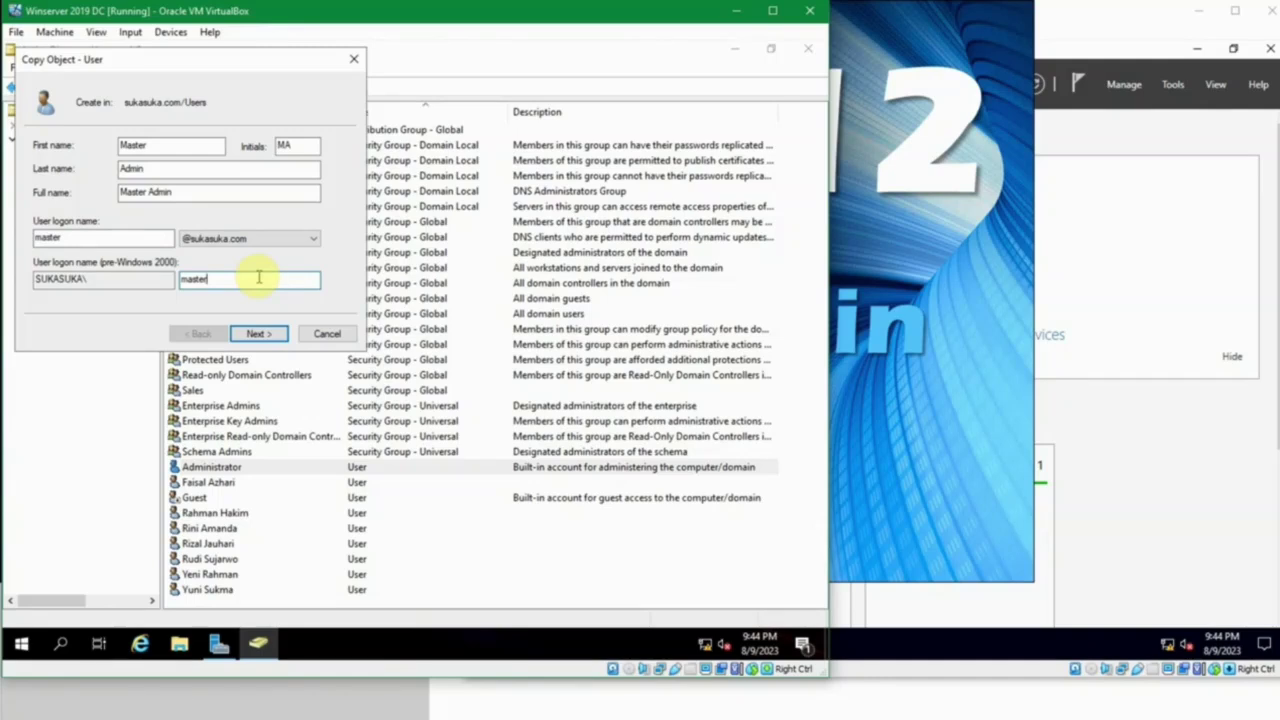
click(252, 333)
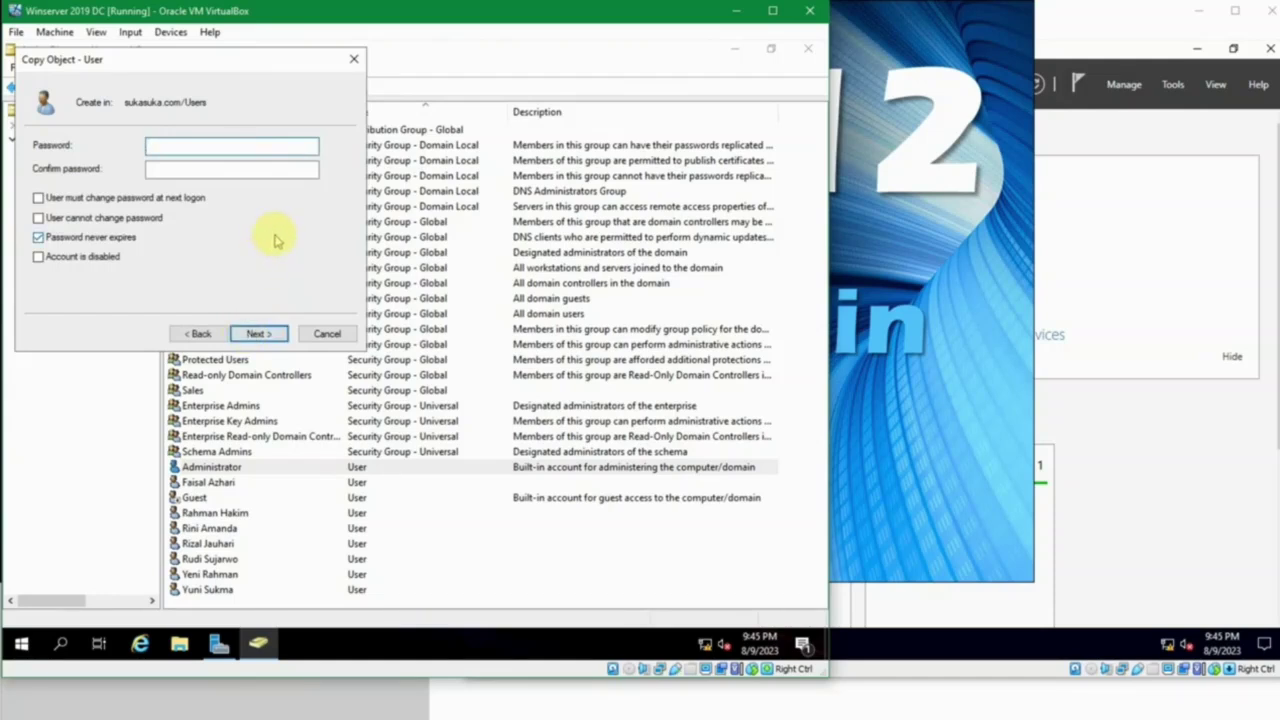
text(1234)
key(ctrl+a)
text(P@ssw0rd12345)
key(Tab)
text(P)
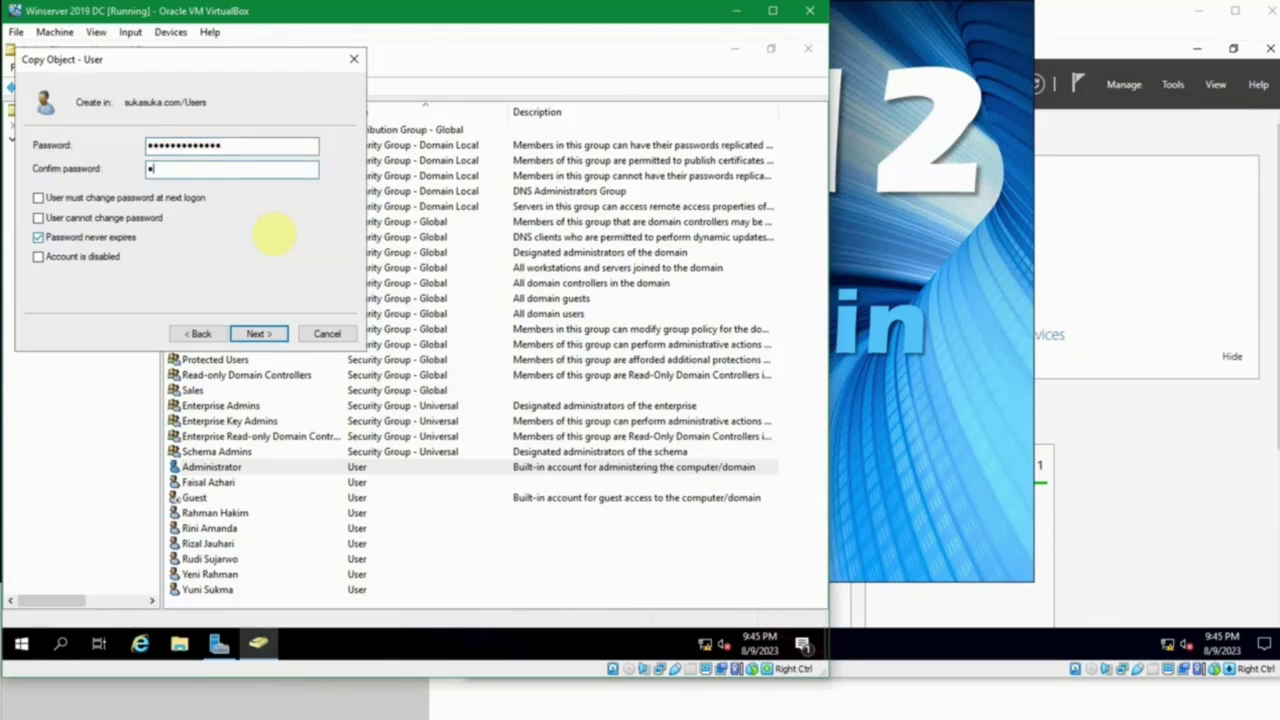
text(@ssw0rd1234545)
click(256, 333)
click(258, 334)
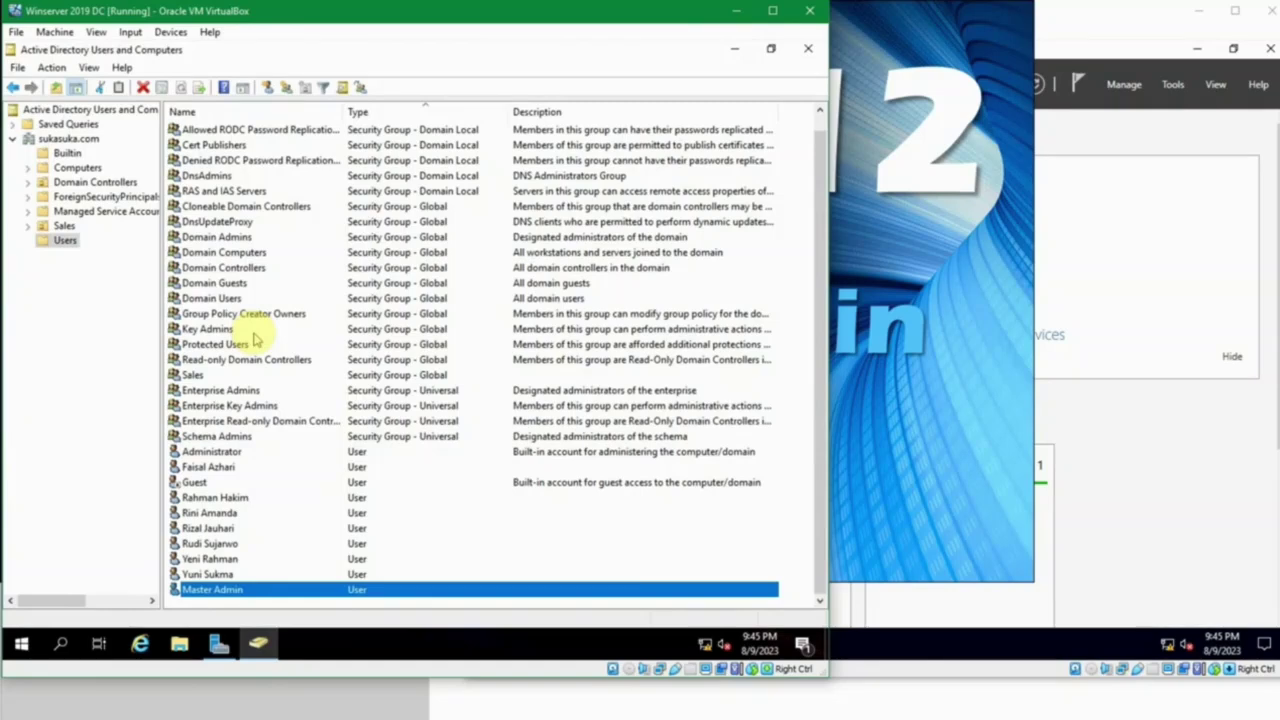
Step: Point out the Enterprise Key Admins group and Administrator account, then switch to the Windows 10 1 VM
click(236, 406)
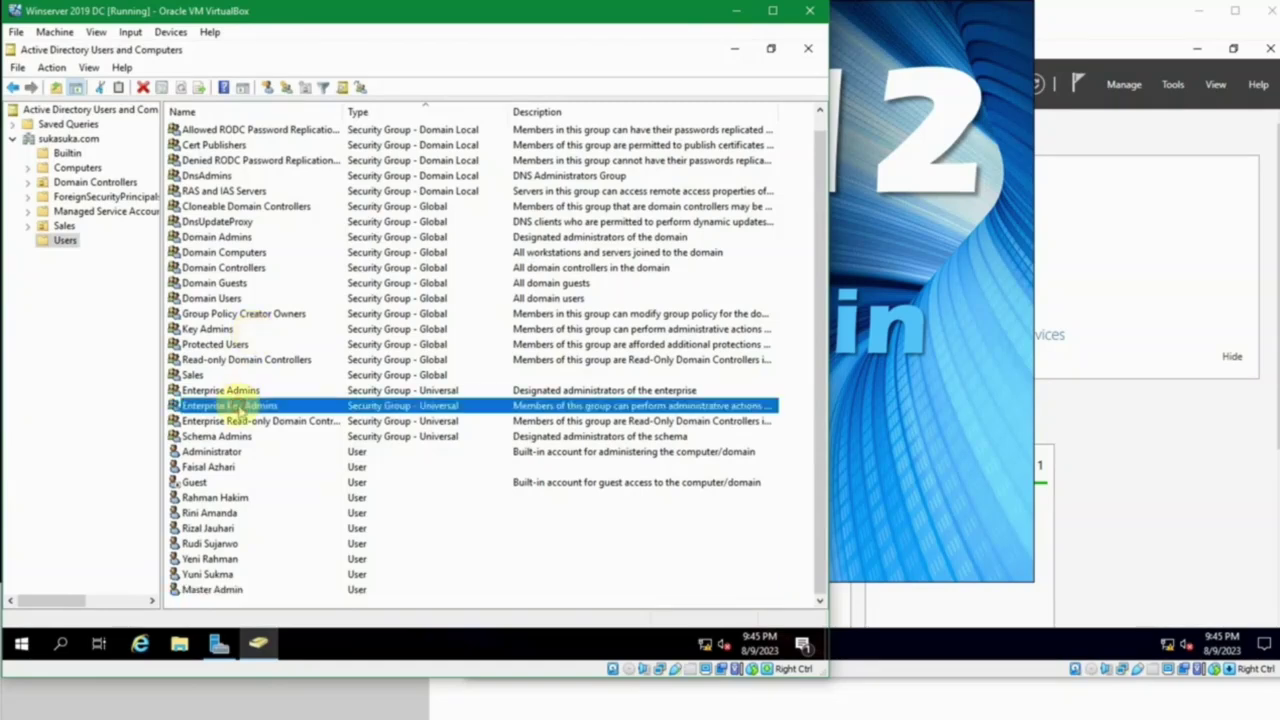
click(240, 454)
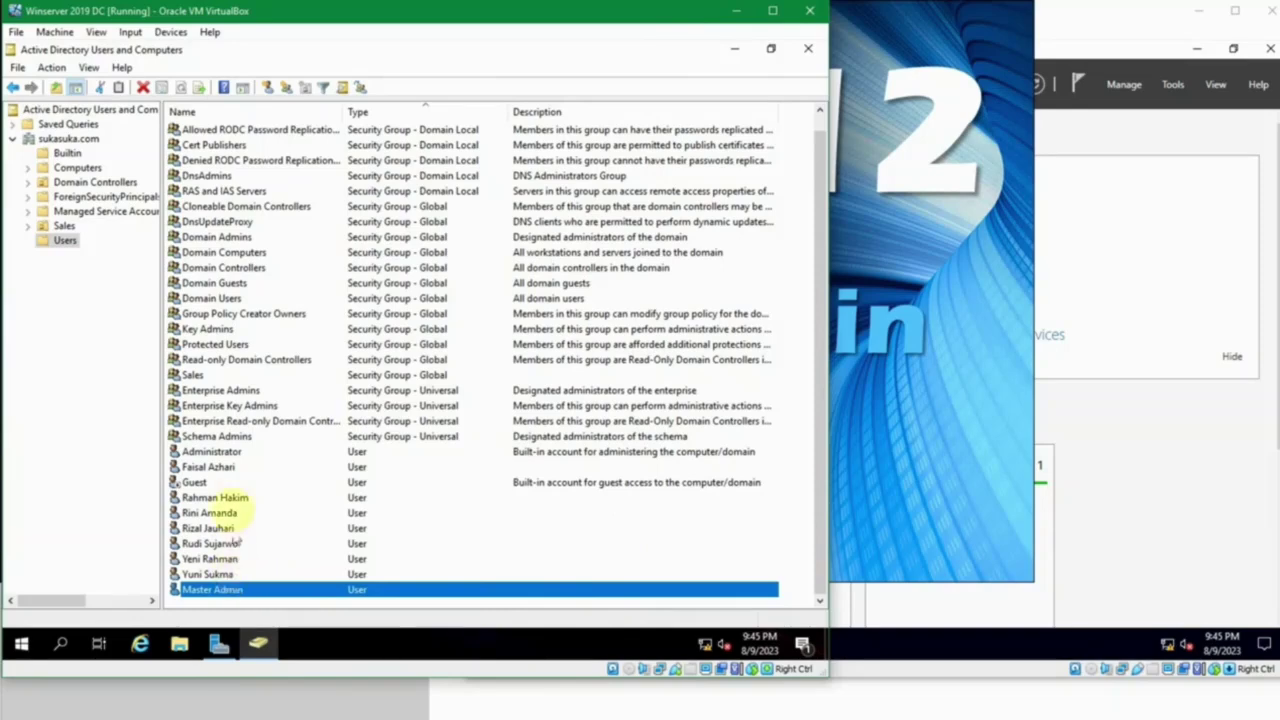
click(250, 455)
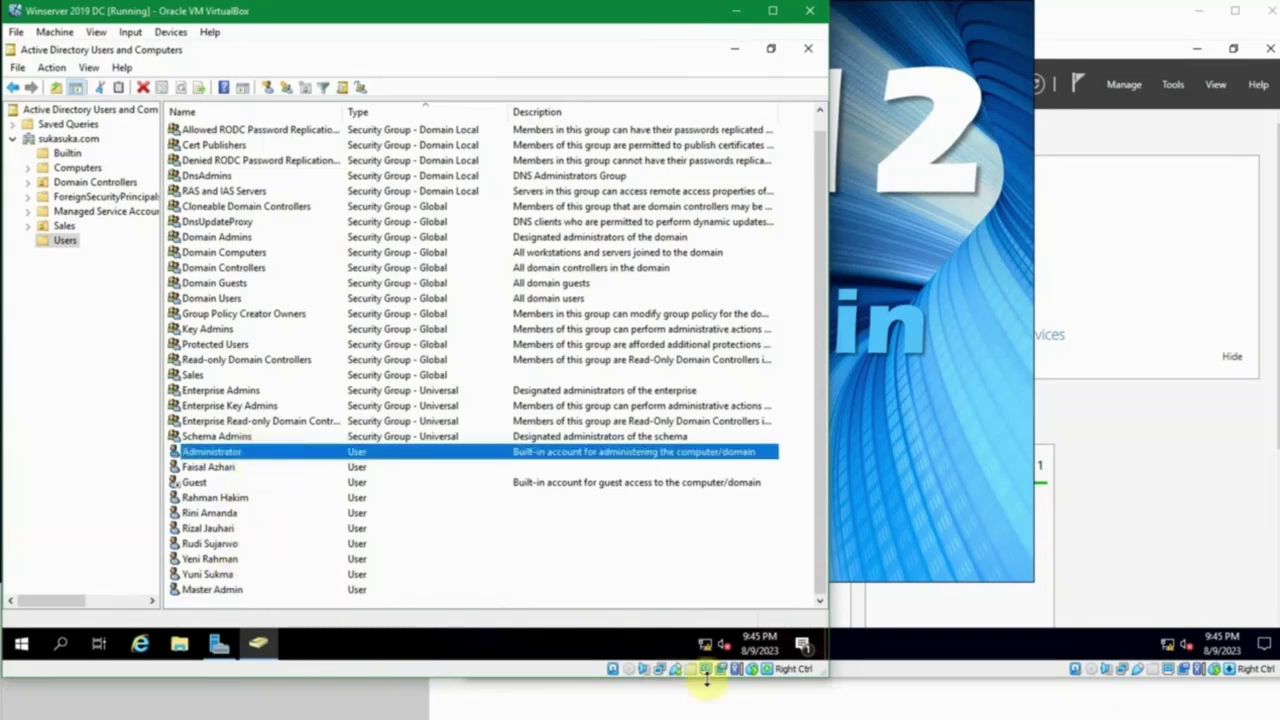
click(552, 718)
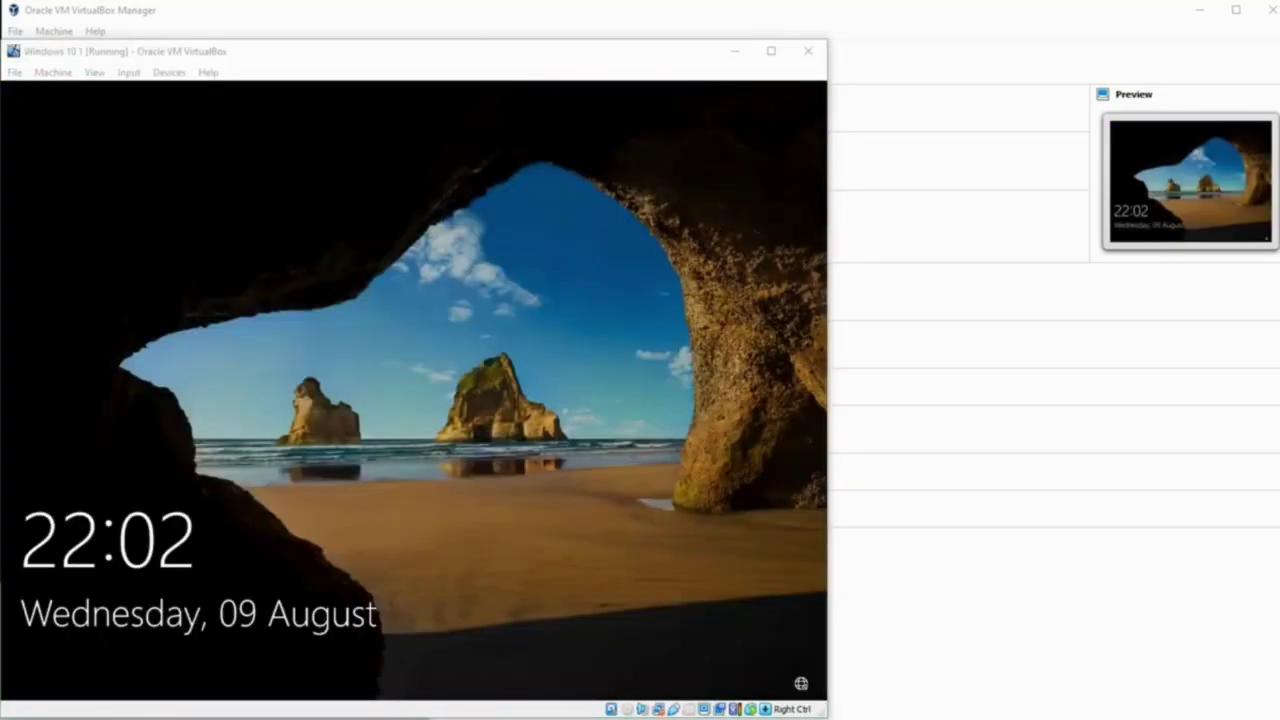
Step: Try signing in to the Windows 10 client as 'master', then dismiss the incorrect credentials error
click(503, 463)
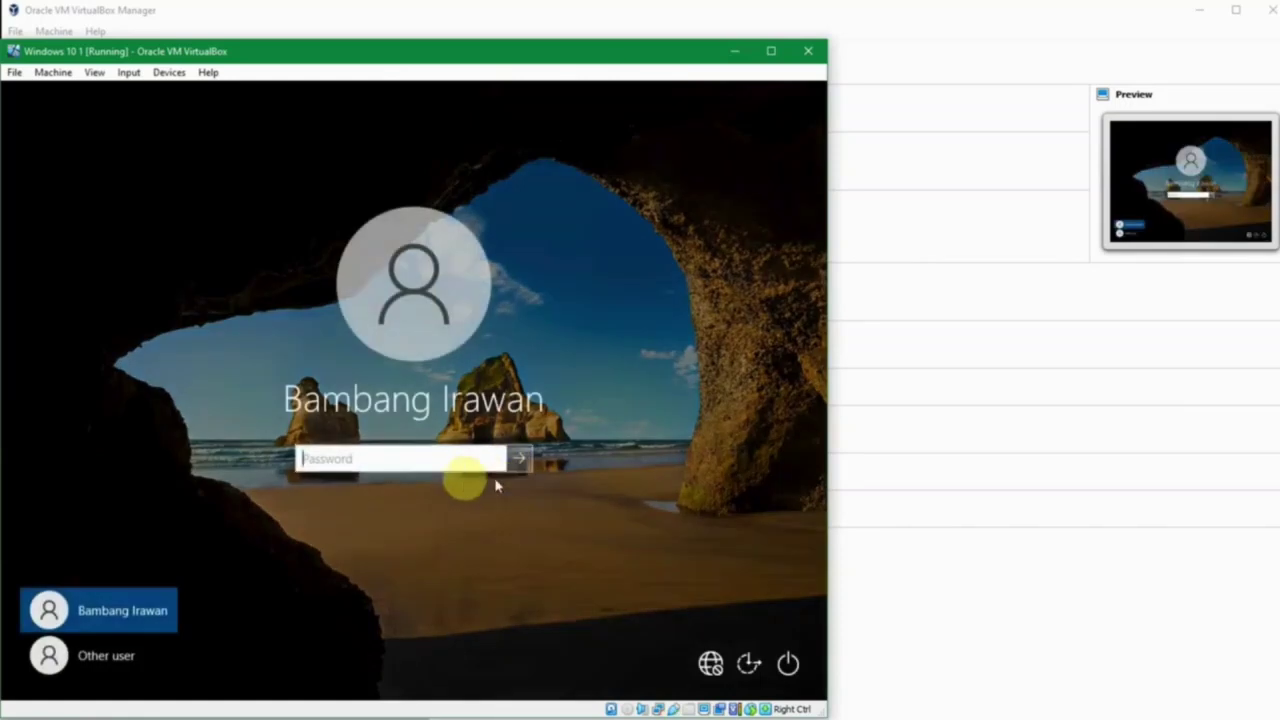
click(96, 658)
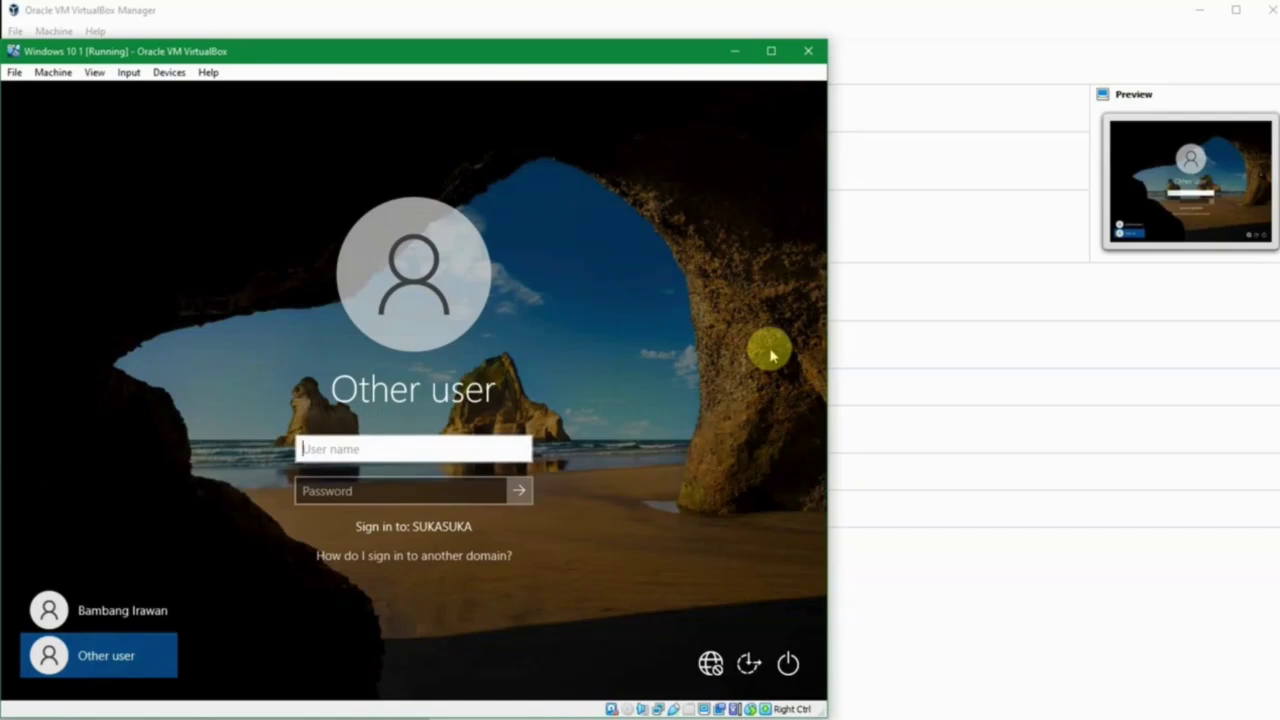
text(master)
key(Tab)
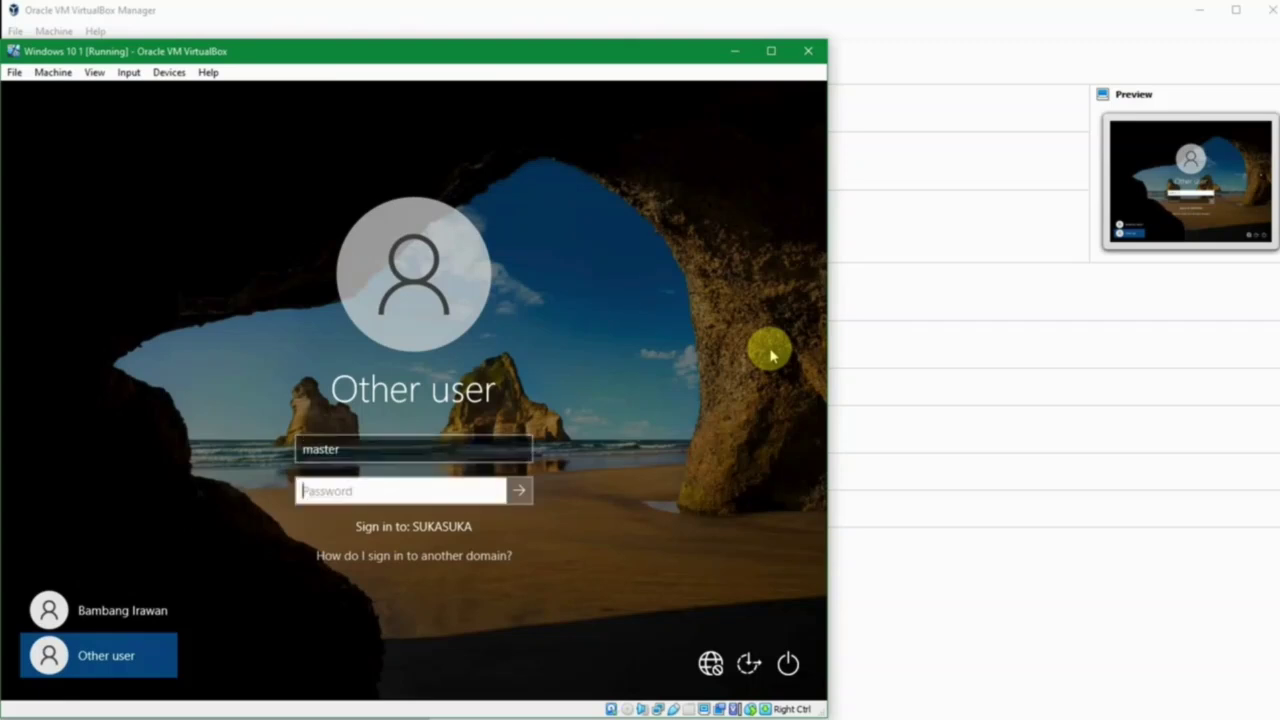
text(****)
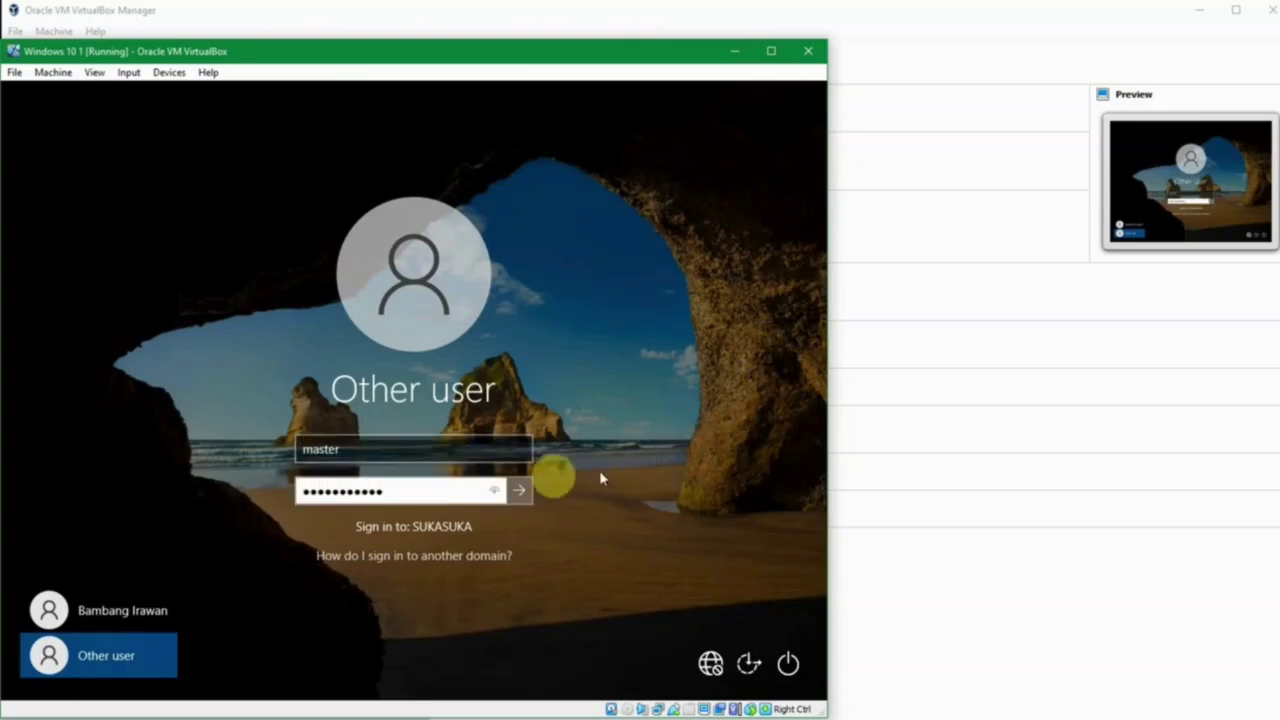
click(519, 490)
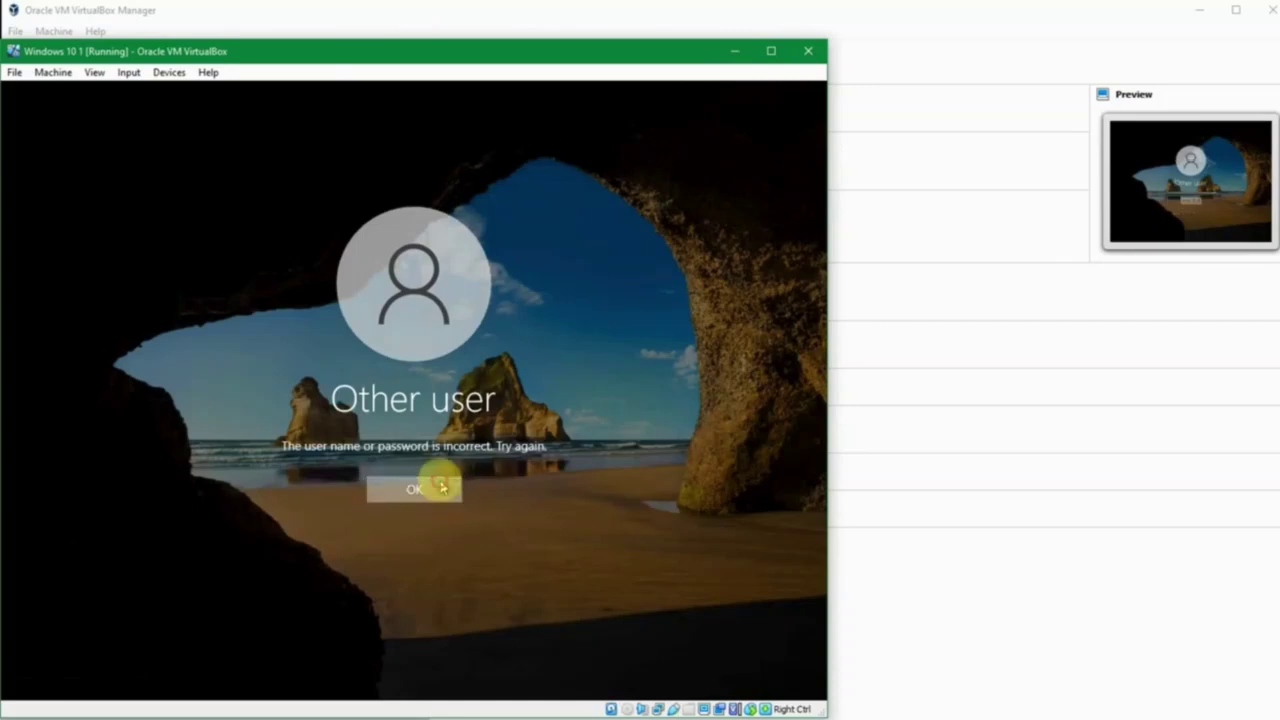
click(437, 487)
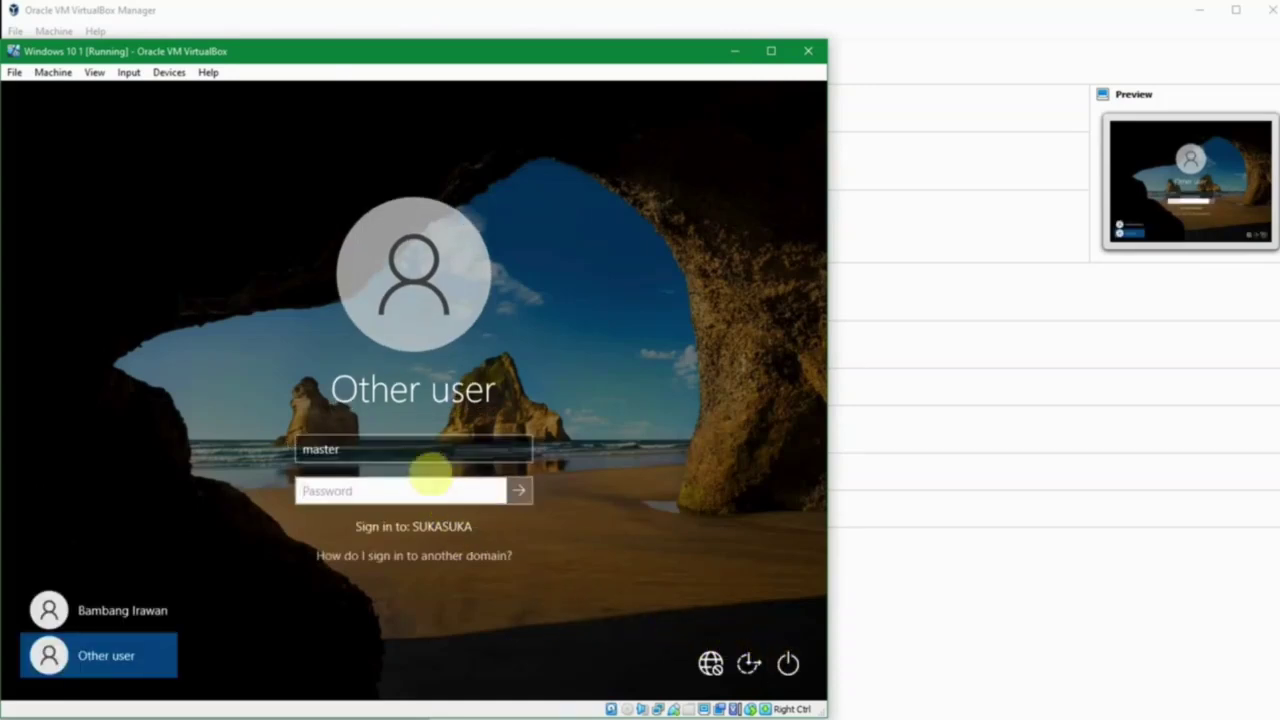
click(419, 446)
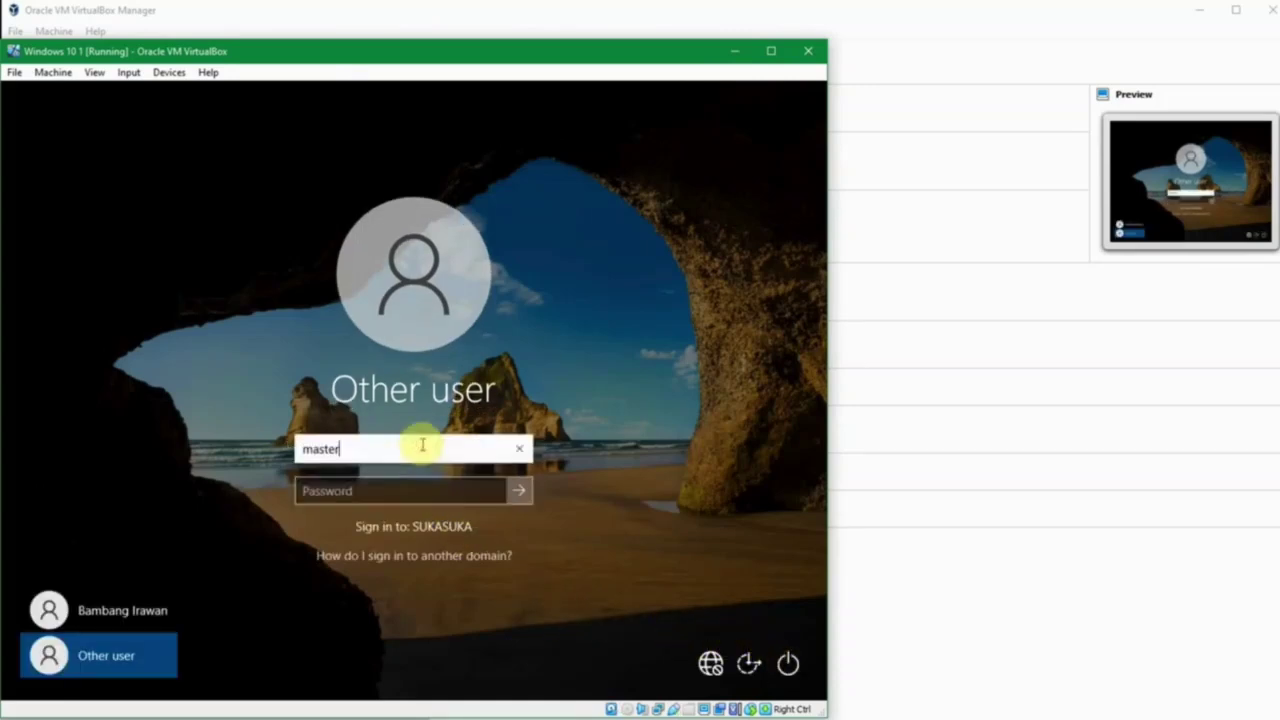
Step: Switch back to the Winserver 2019 DC's Active Directory Users and Computers window
click(836, 690)
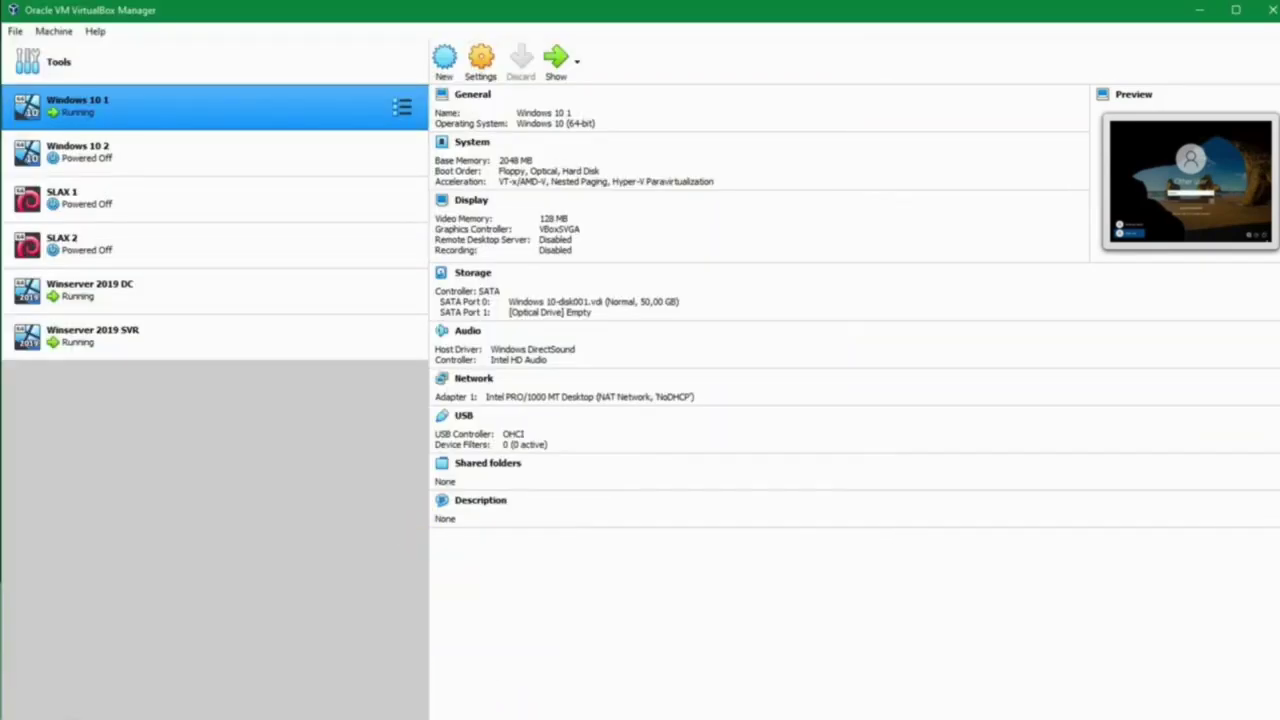
mouse_move(552, 718)
click(411, 668)
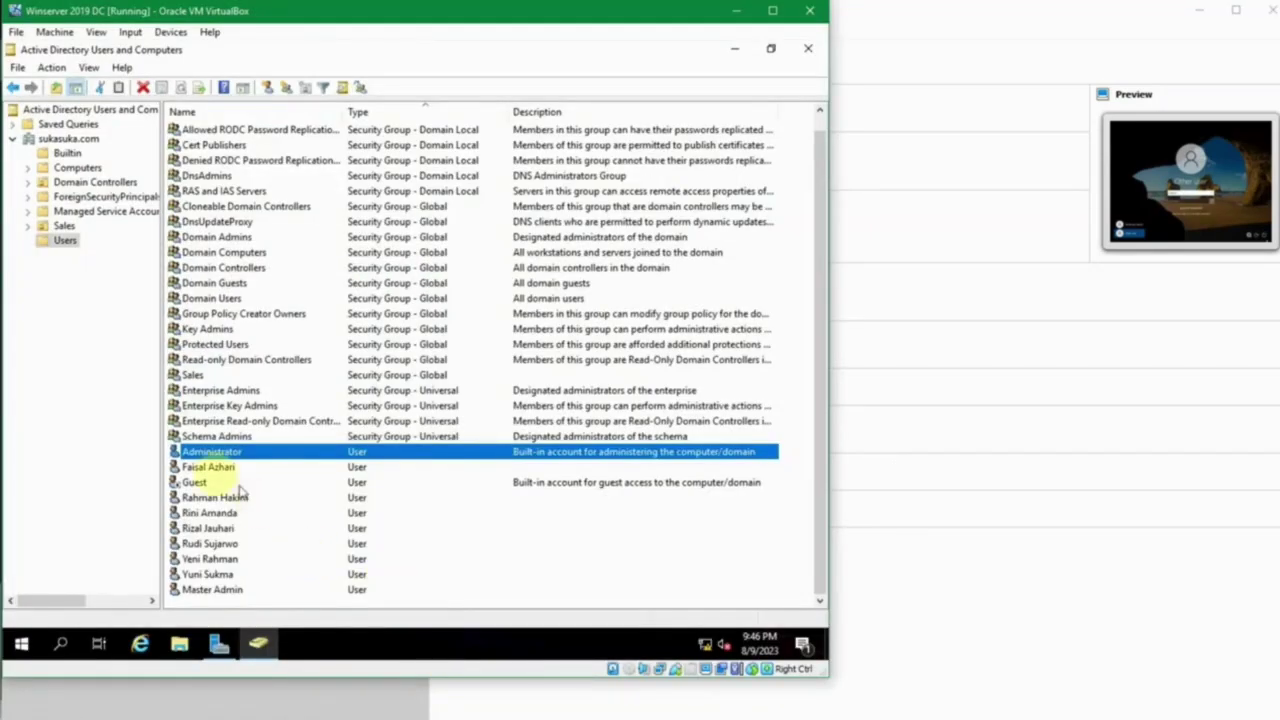
click(220, 513)
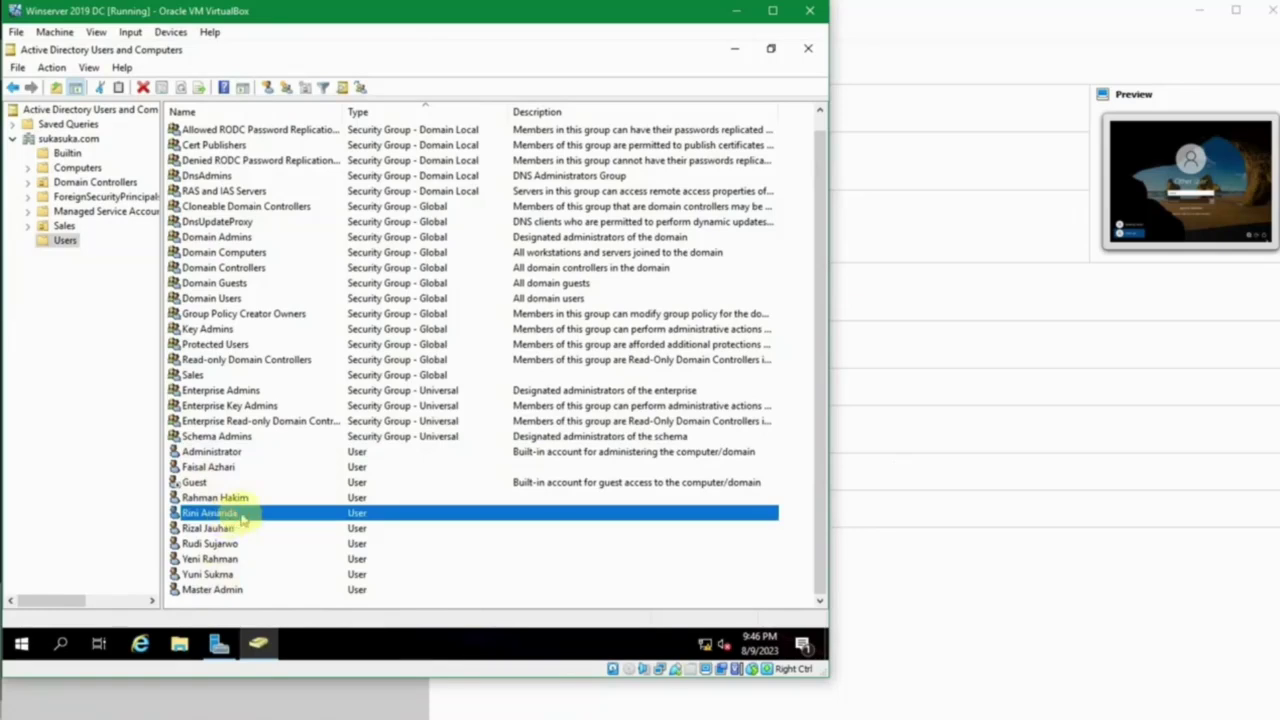
click(251, 484)
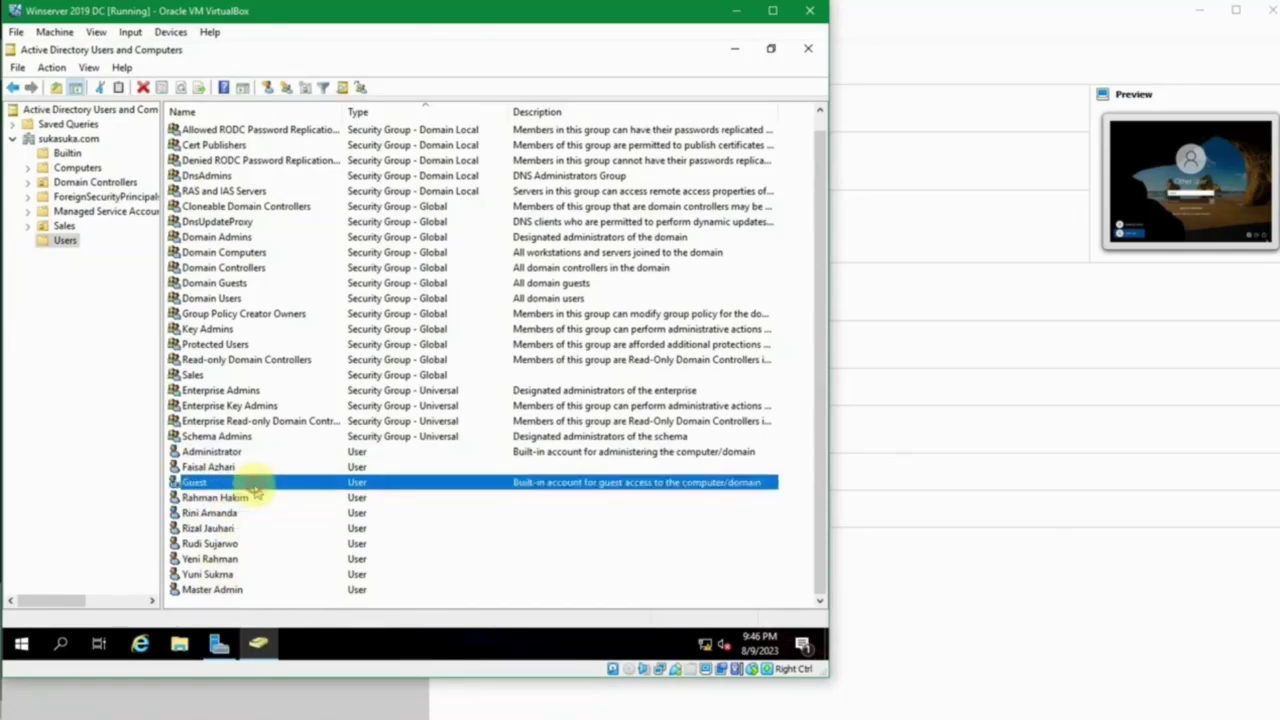
double_click(230, 589)
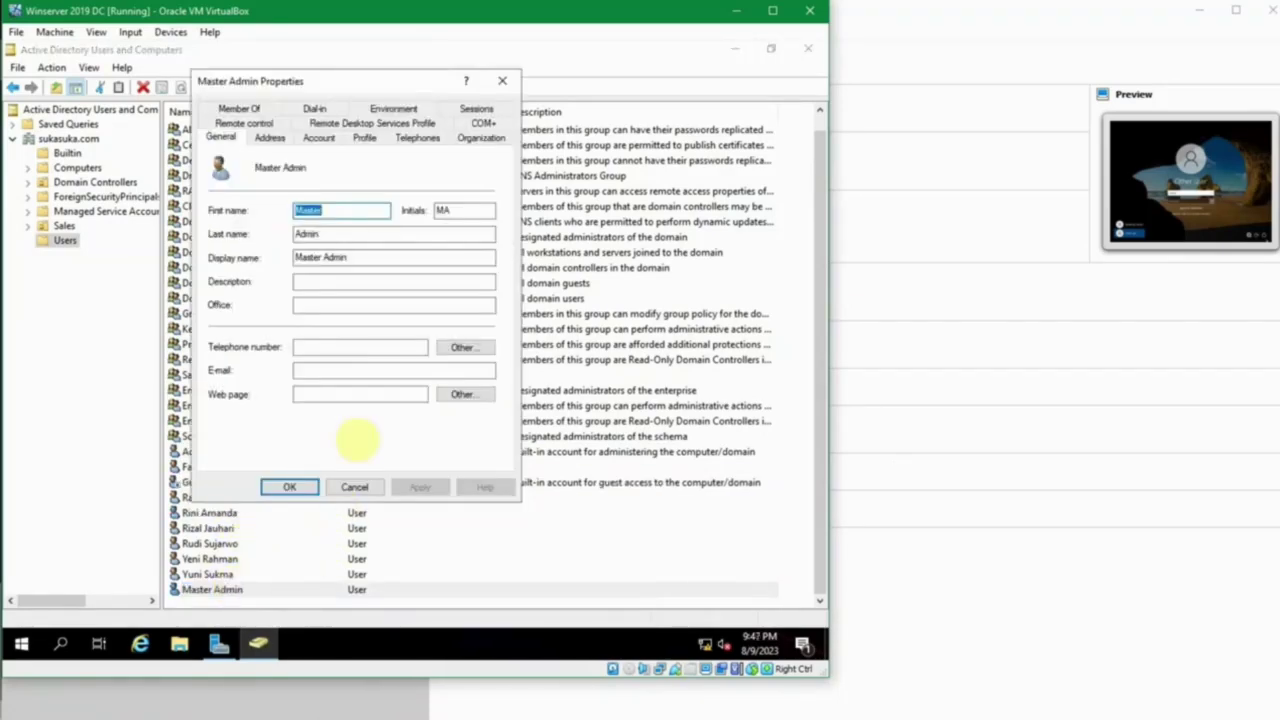
click(367, 234)
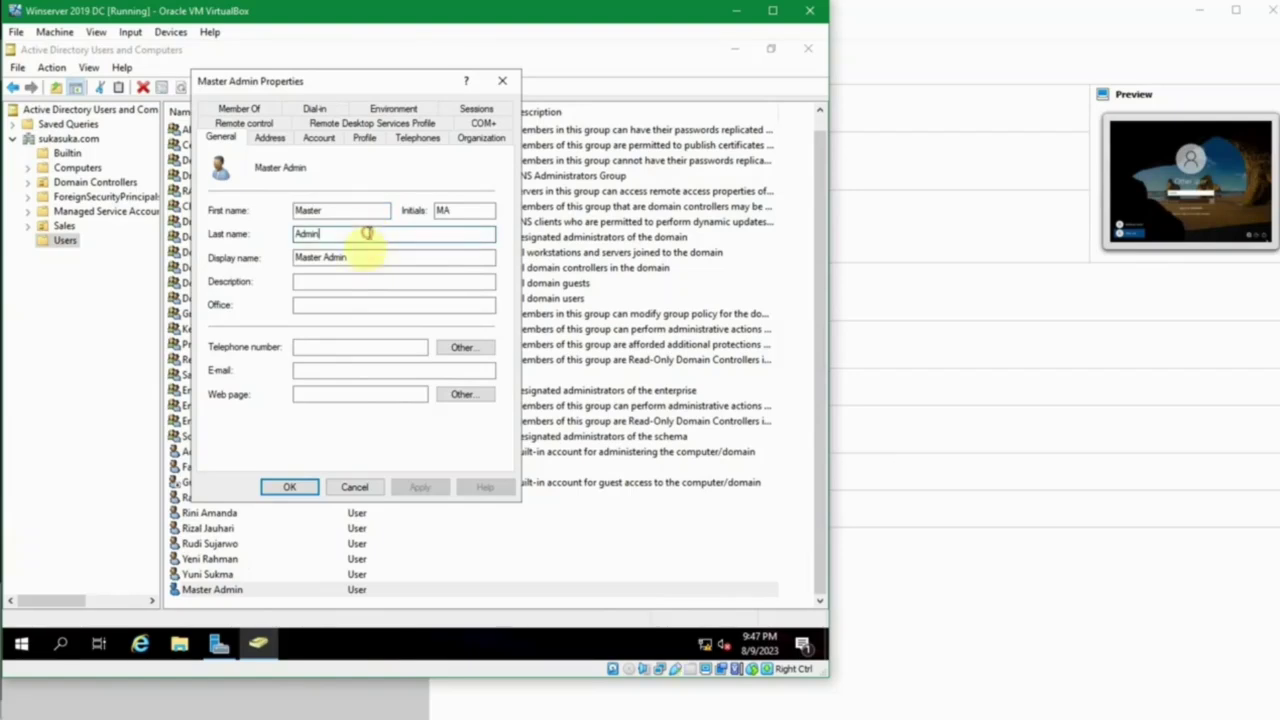
click(366, 259)
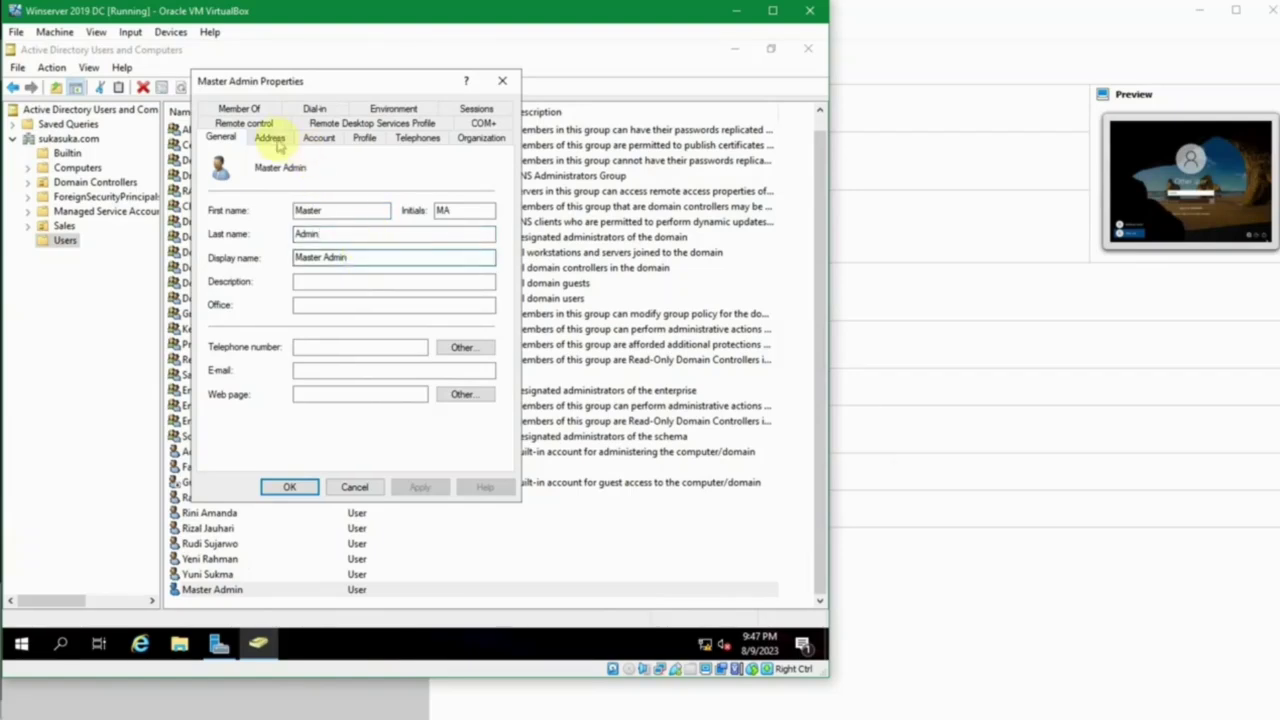
click(318, 137)
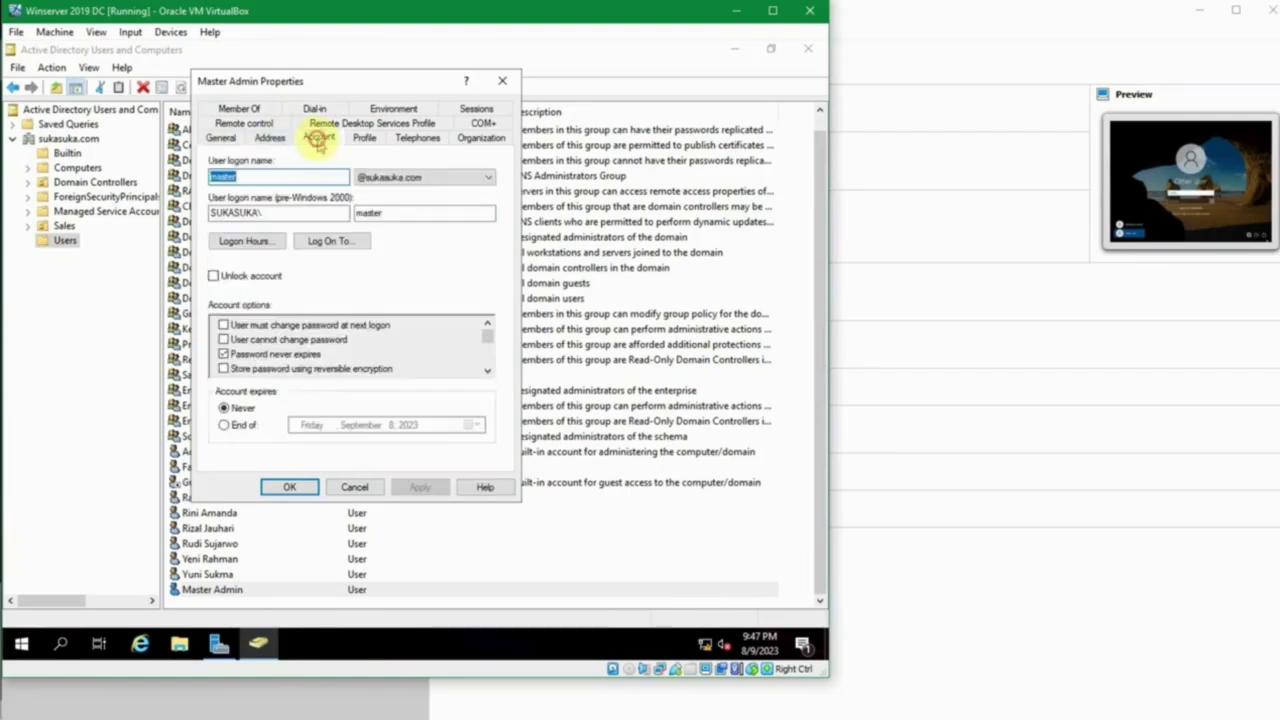
click(321, 215)
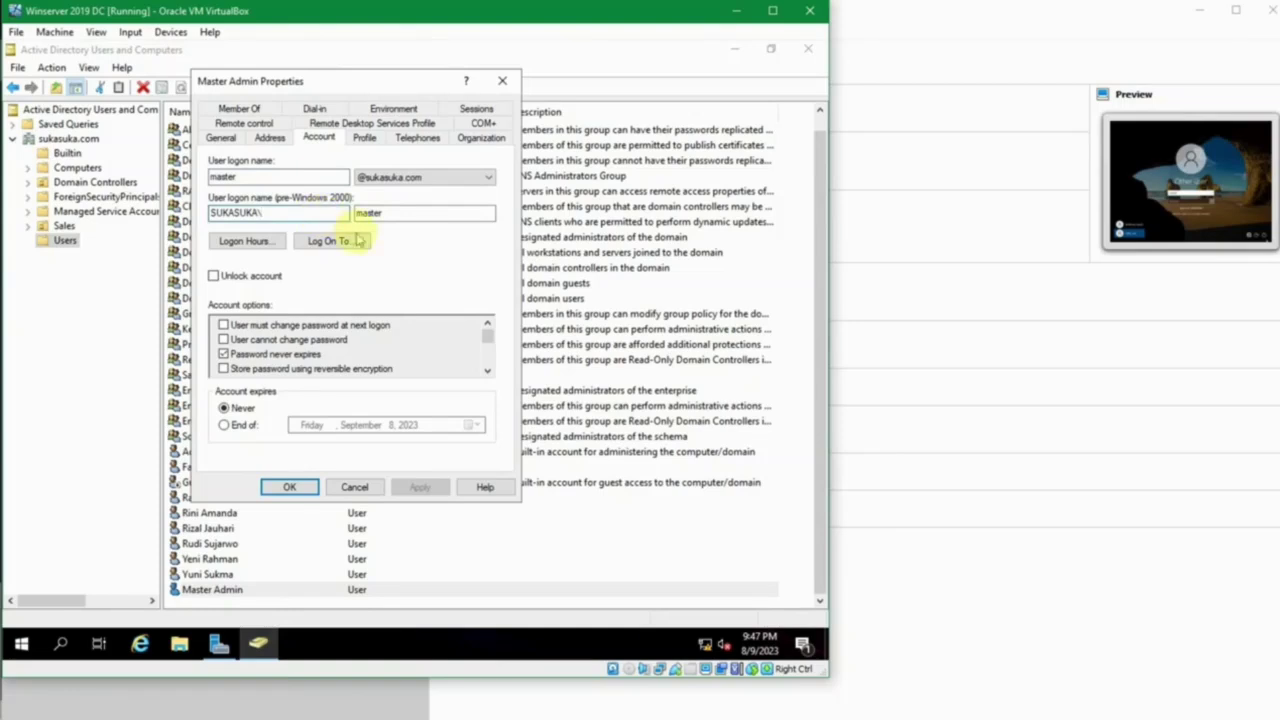
click(381, 213)
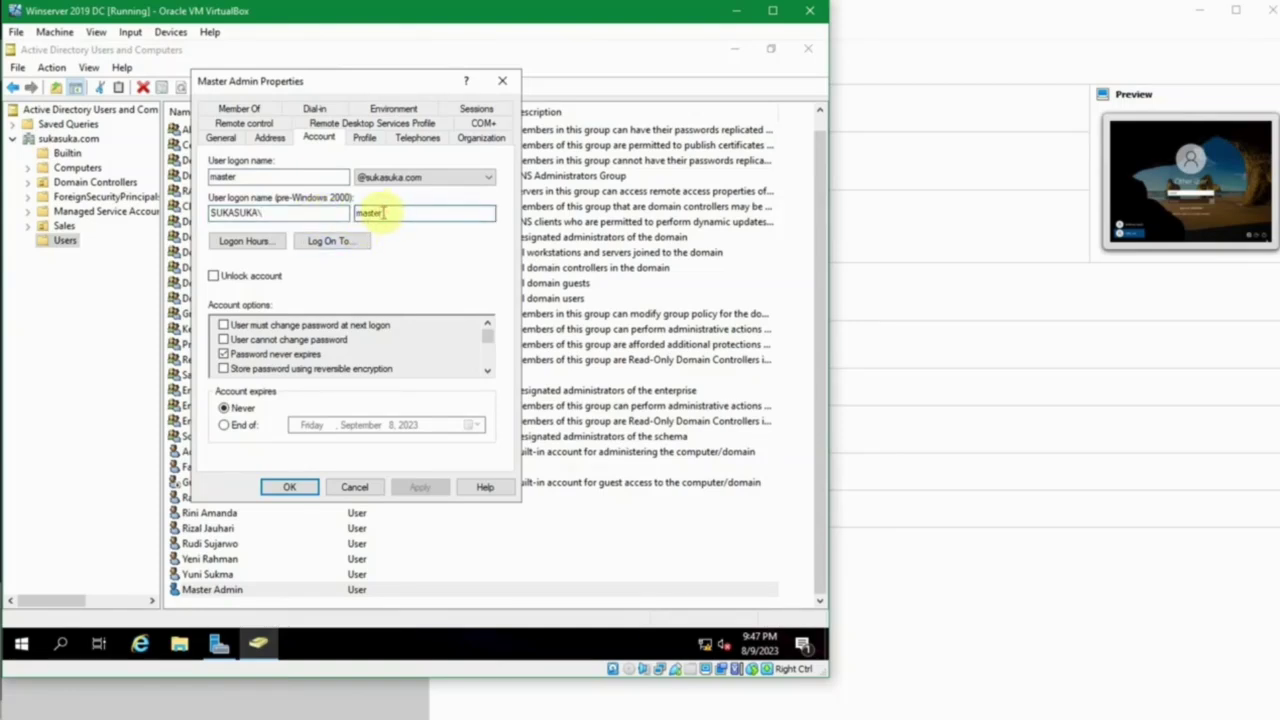
drag(383, 213, 331, 221)
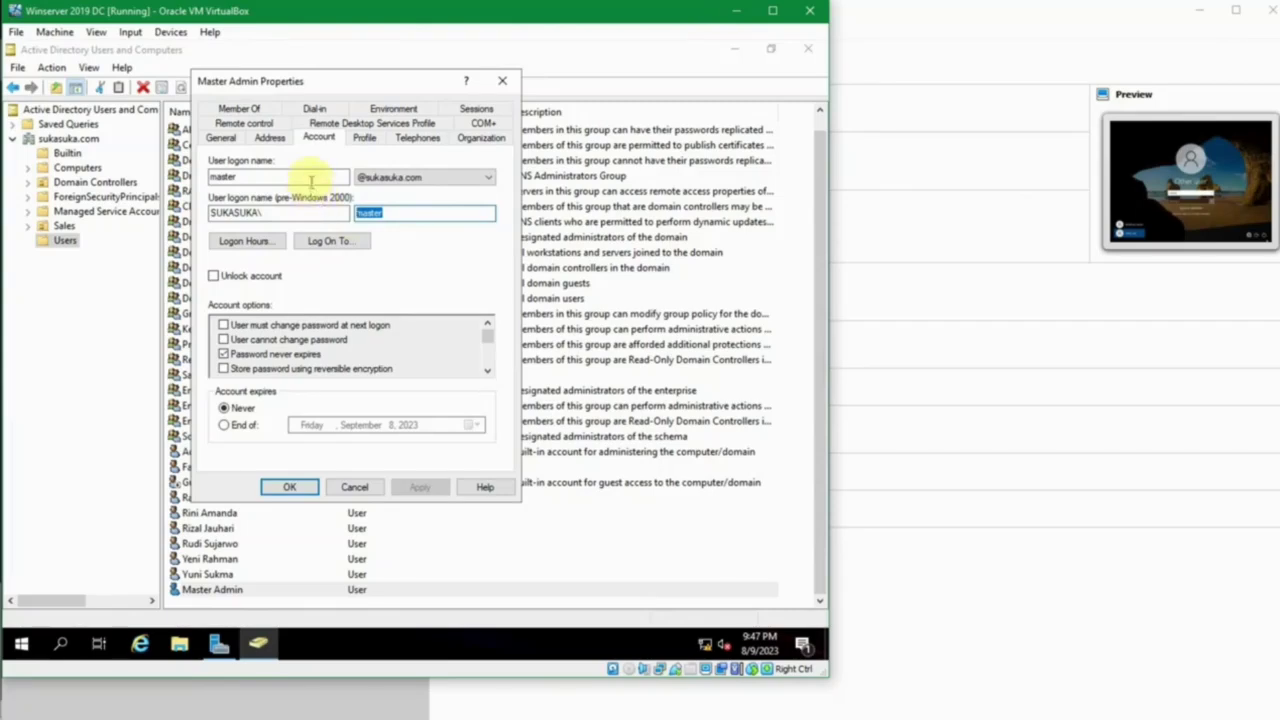
click(319, 214)
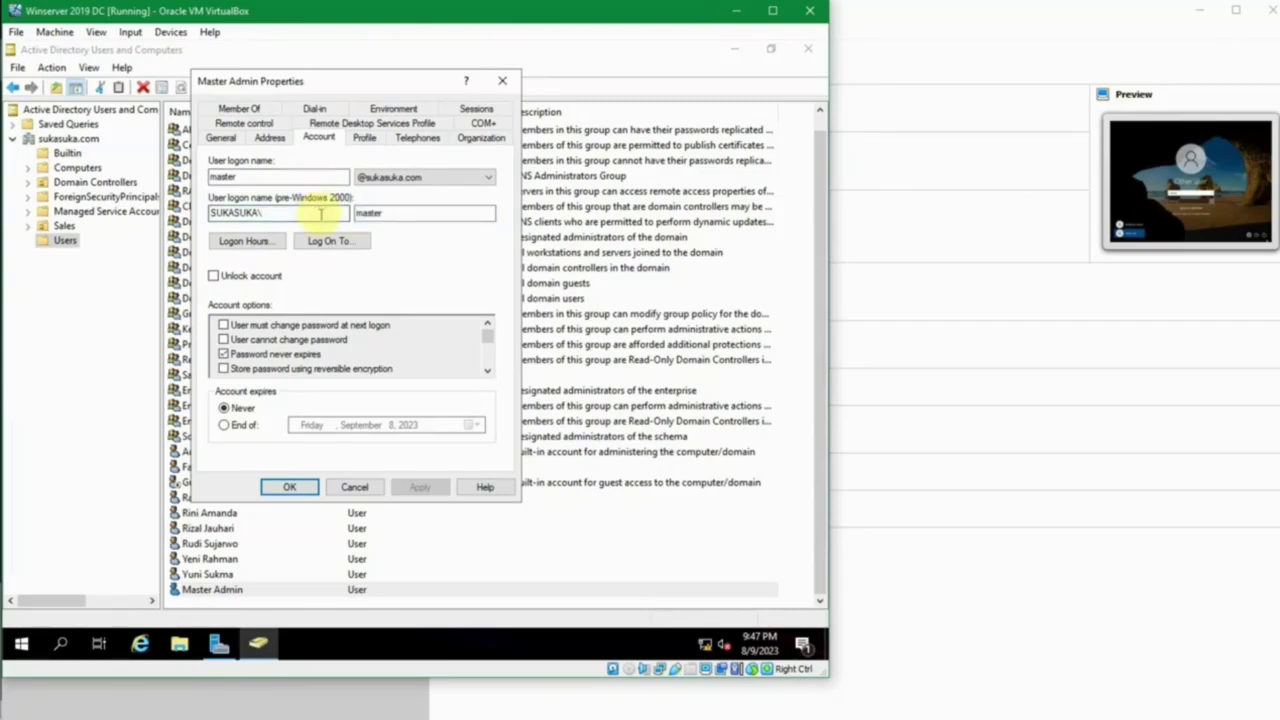
click(366, 212)
click(306, 177)
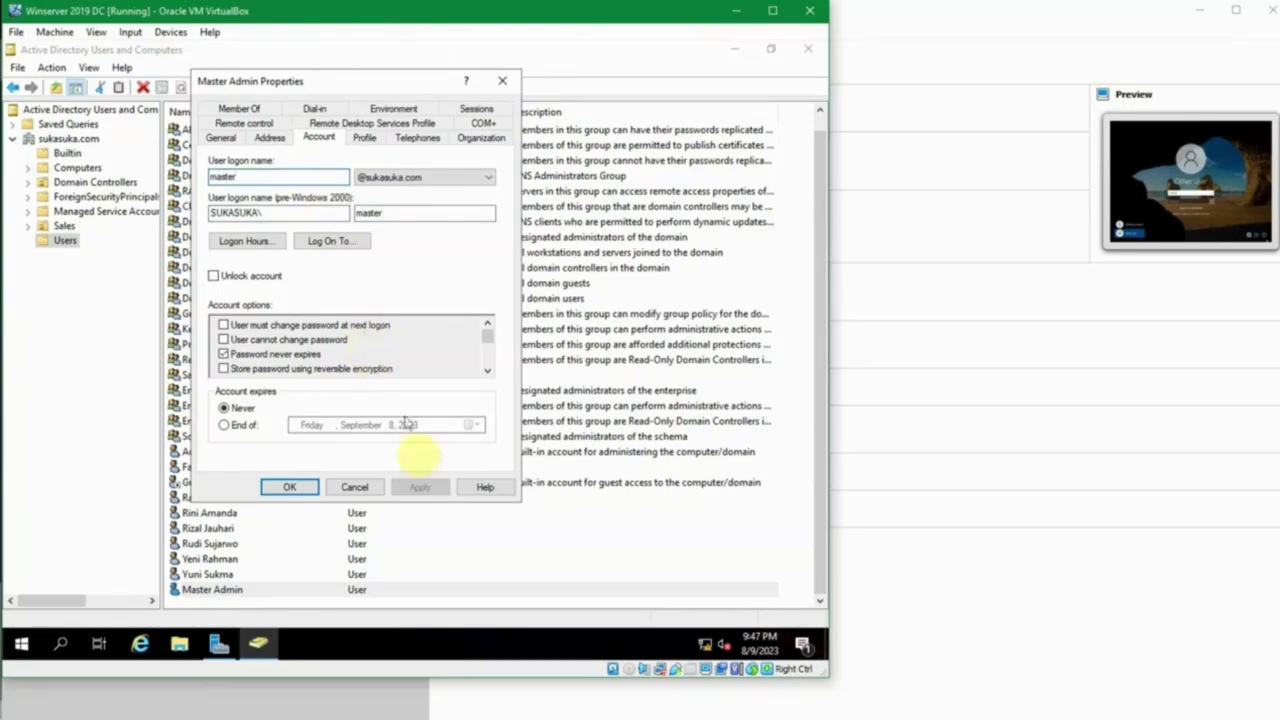
click(294, 486)
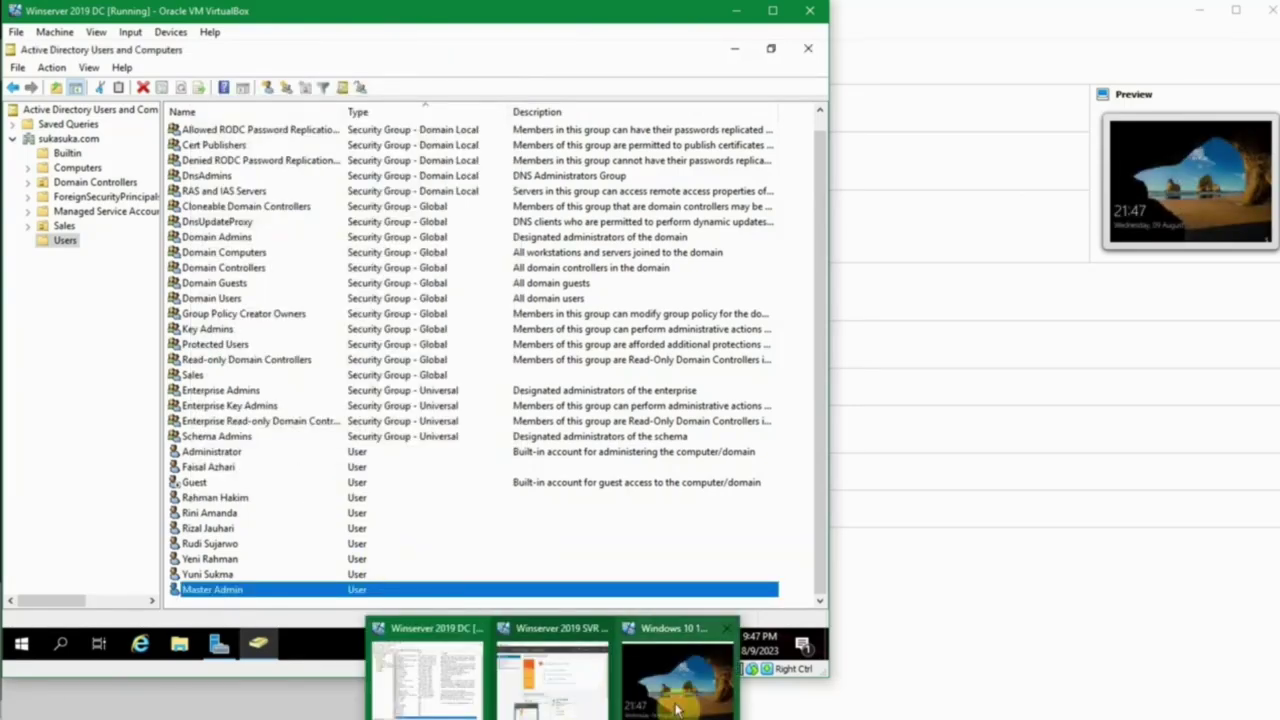
Step: On the Windows 10 VM, sign in as Other user 'master' with the account's password
click(670, 690)
click(436, 491)
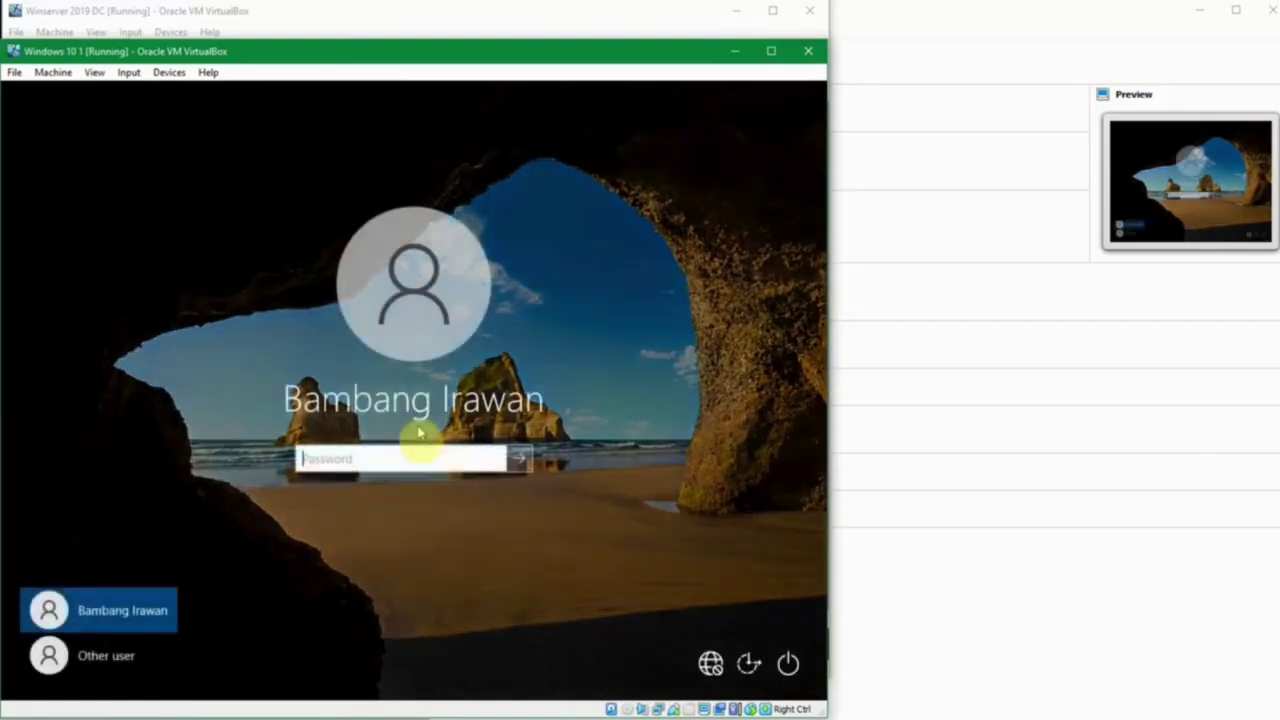
click(86, 656)
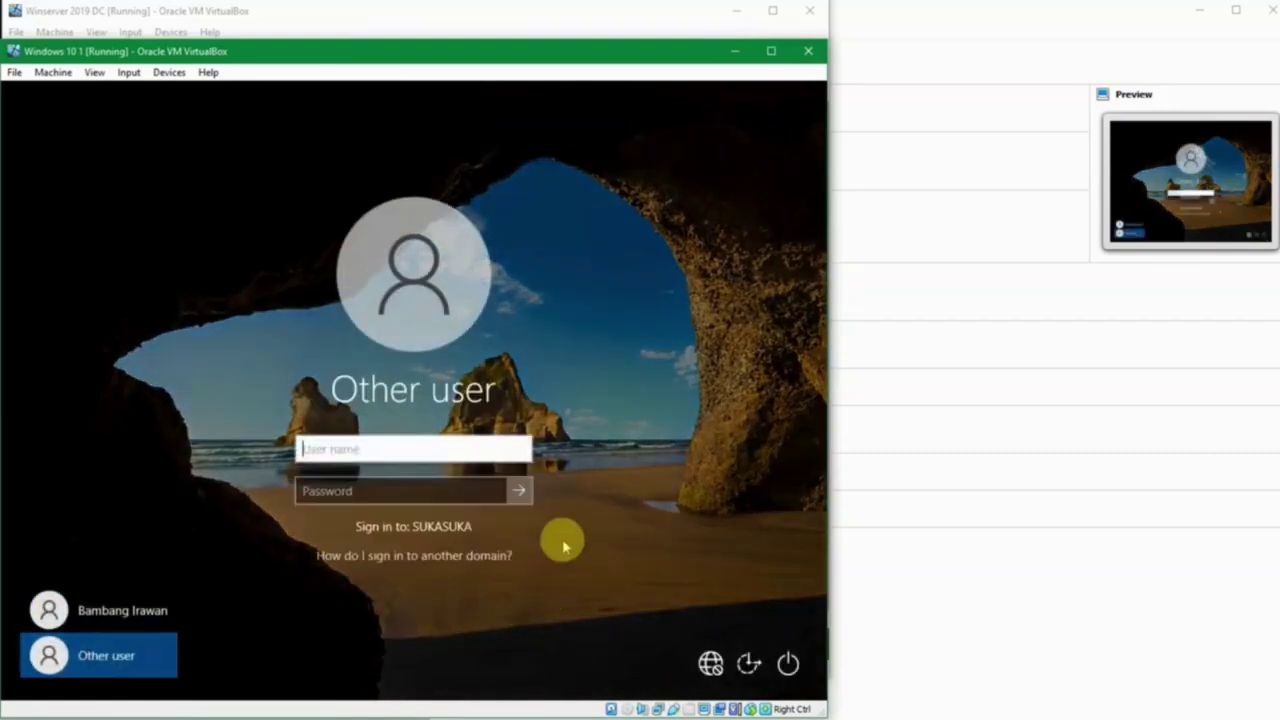
text(master)
key(Tab)
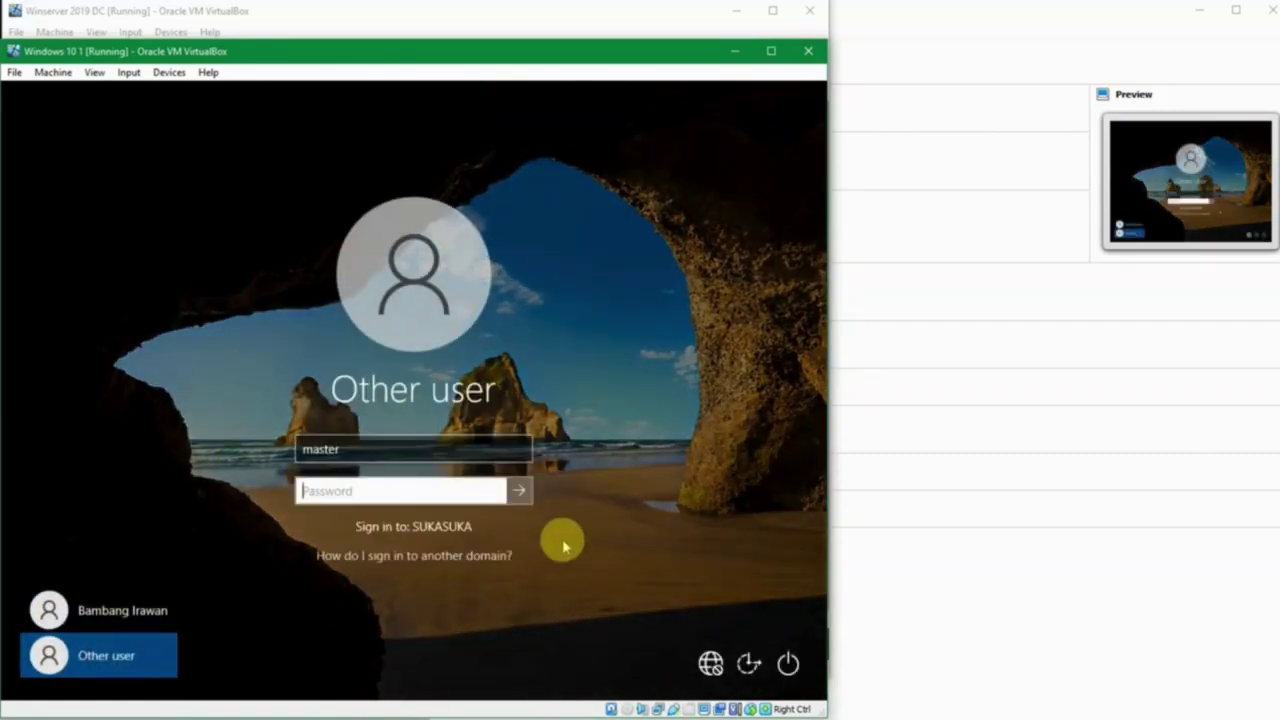
text(••)
key(Return)
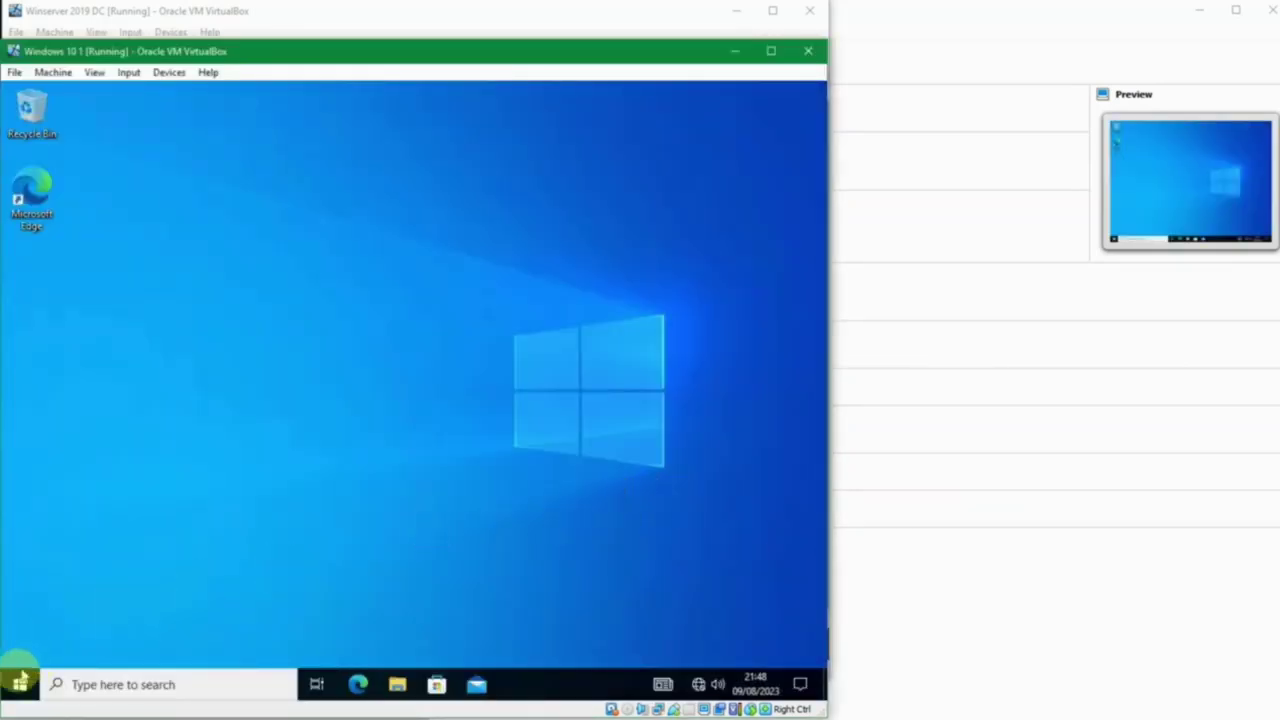
Step: Open System Properties by searching 'view a' for advanced system settings, then close it with OK
click(20, 684)
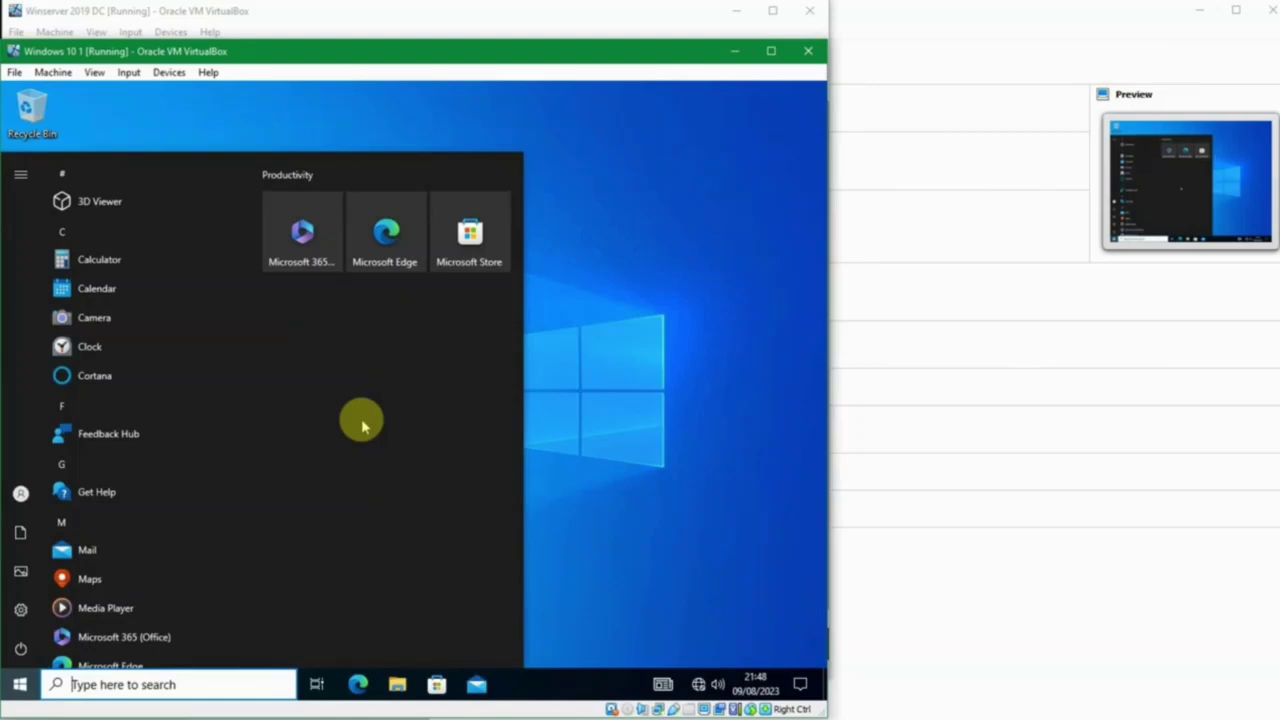
text(view)
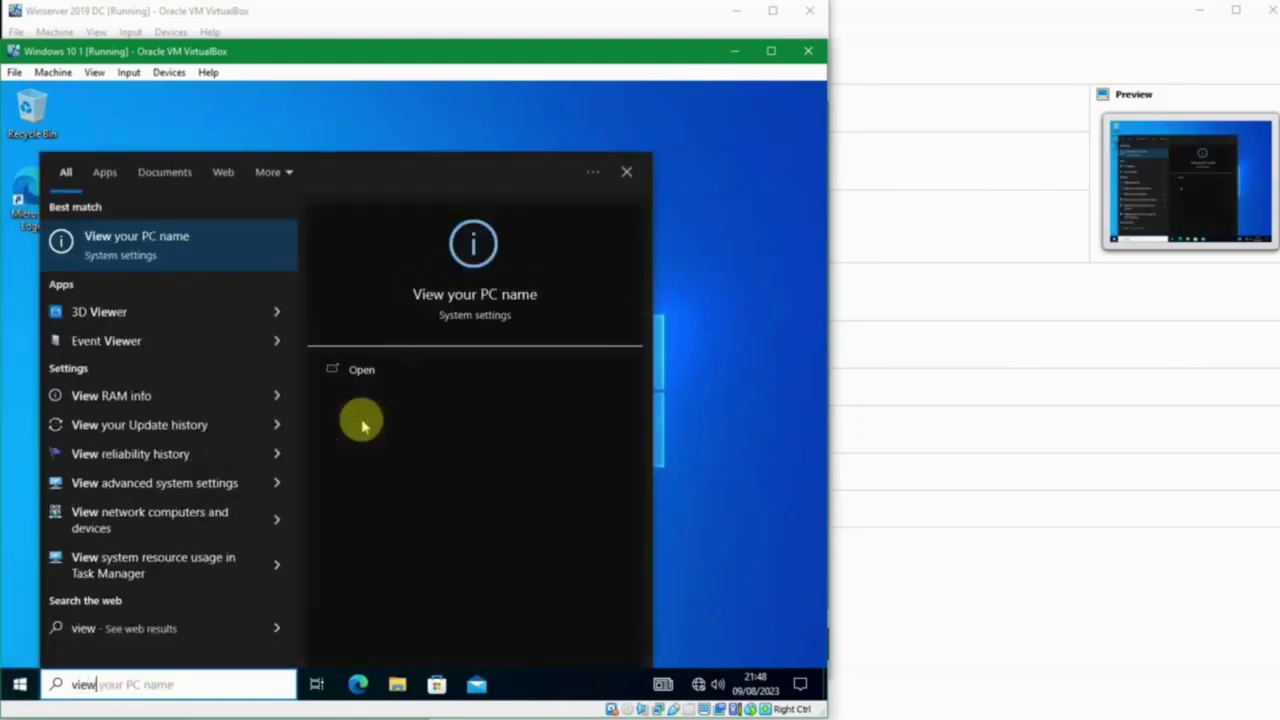
text( ad)
key(Return)
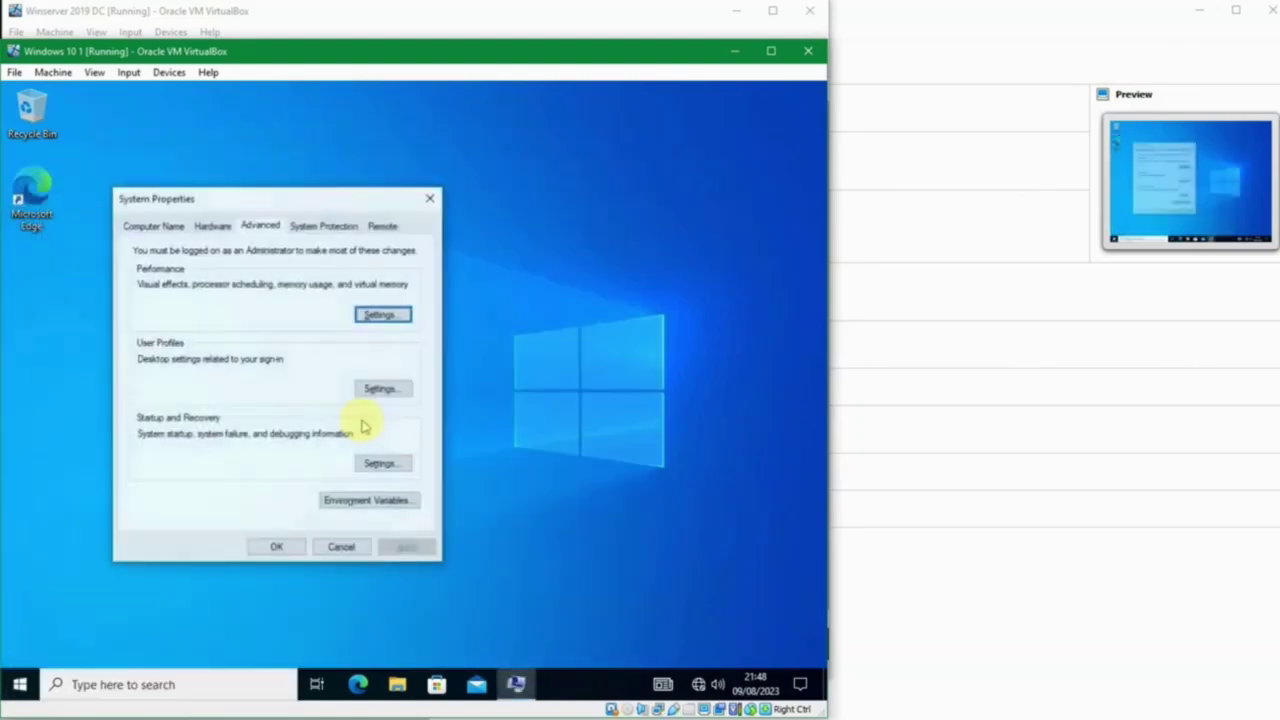
click(275, 546)
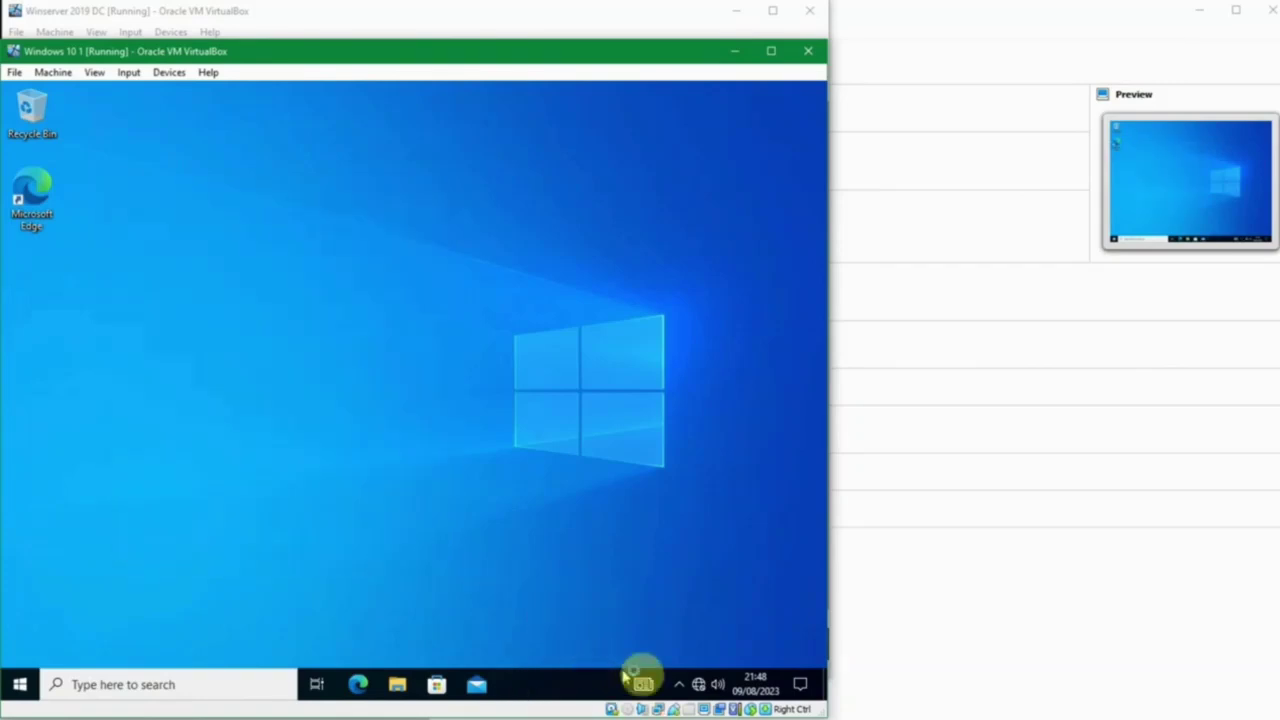
Step: Open and dismiss the hidden notification icons panel and the Start menu
click(679, 686)
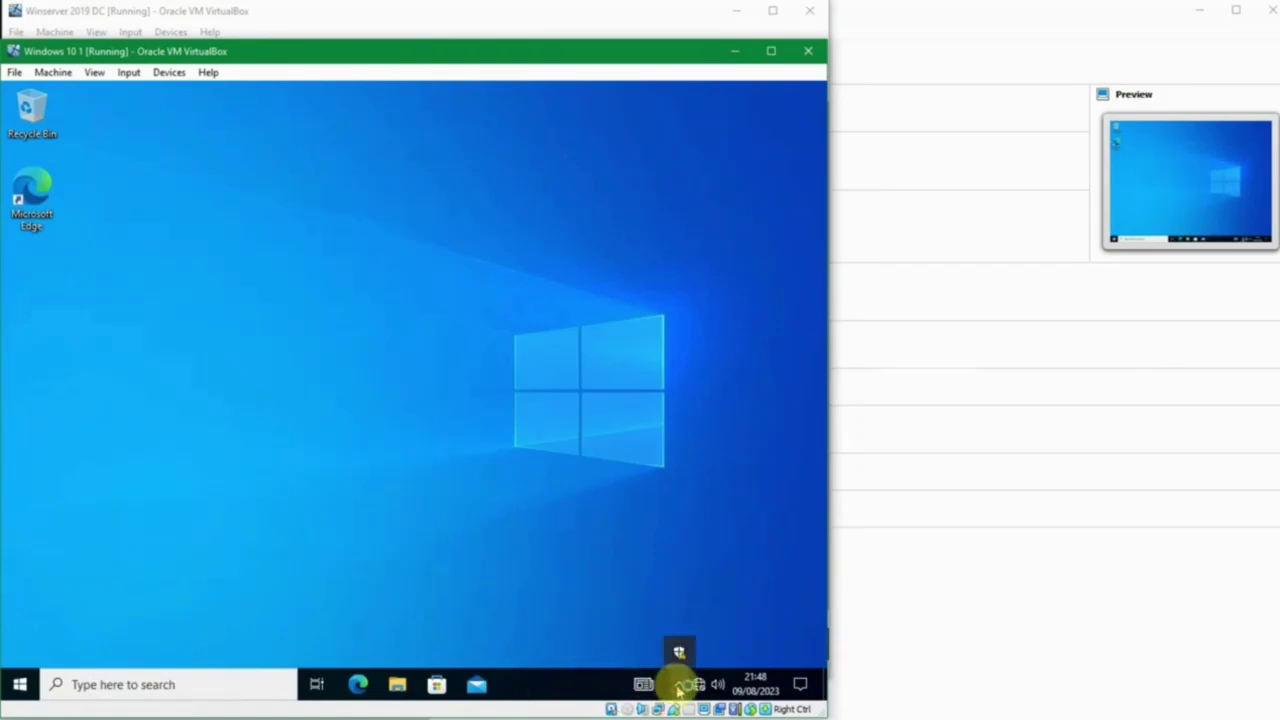
click(515, 526)
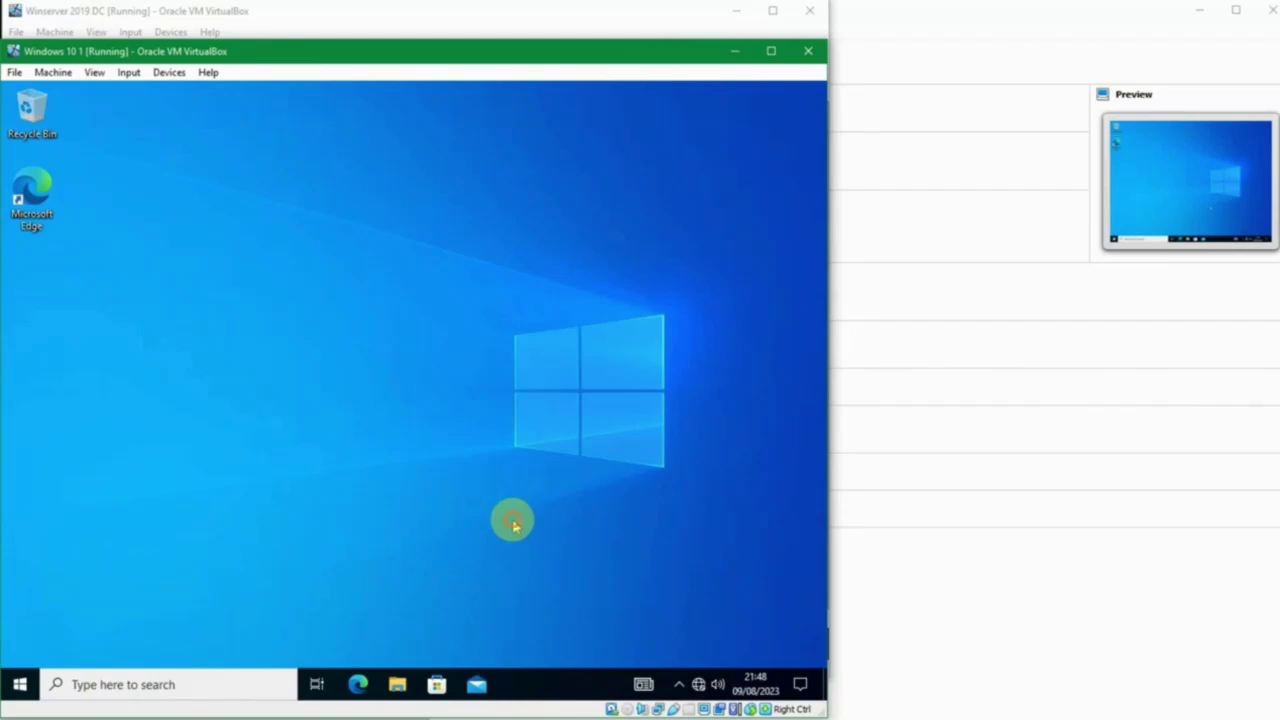
click(19, 684)
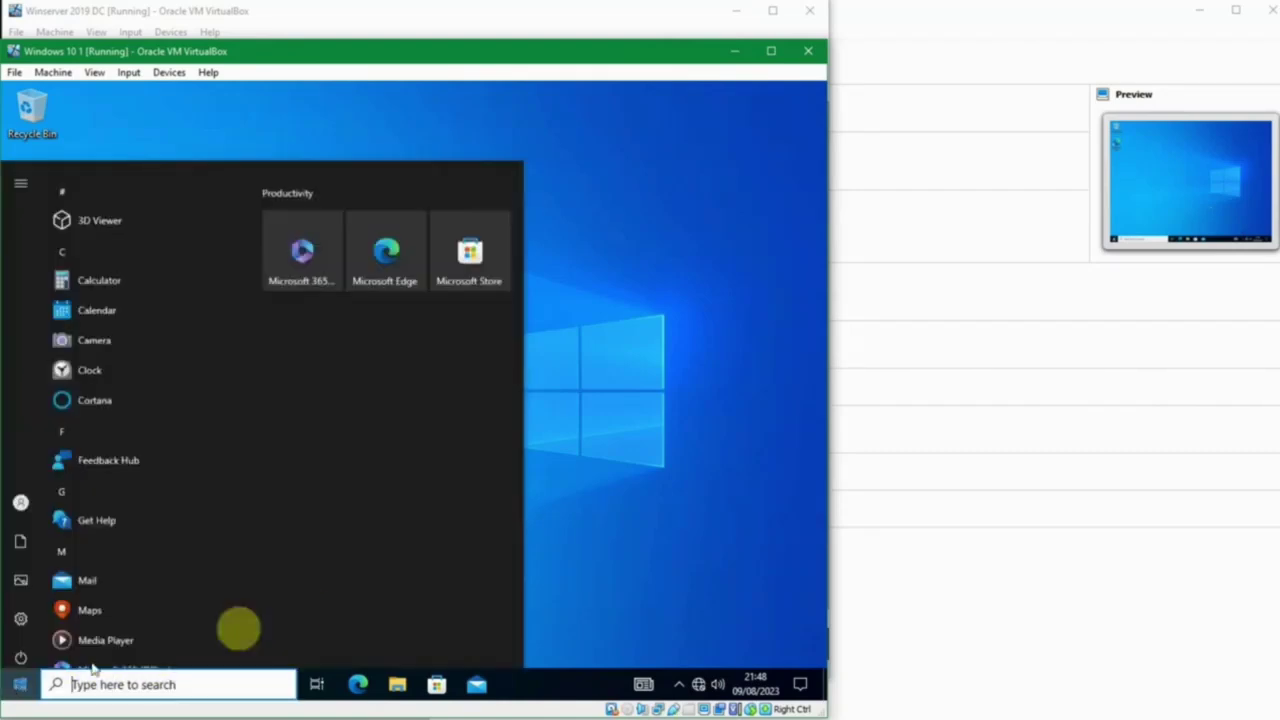
click(592, 505)
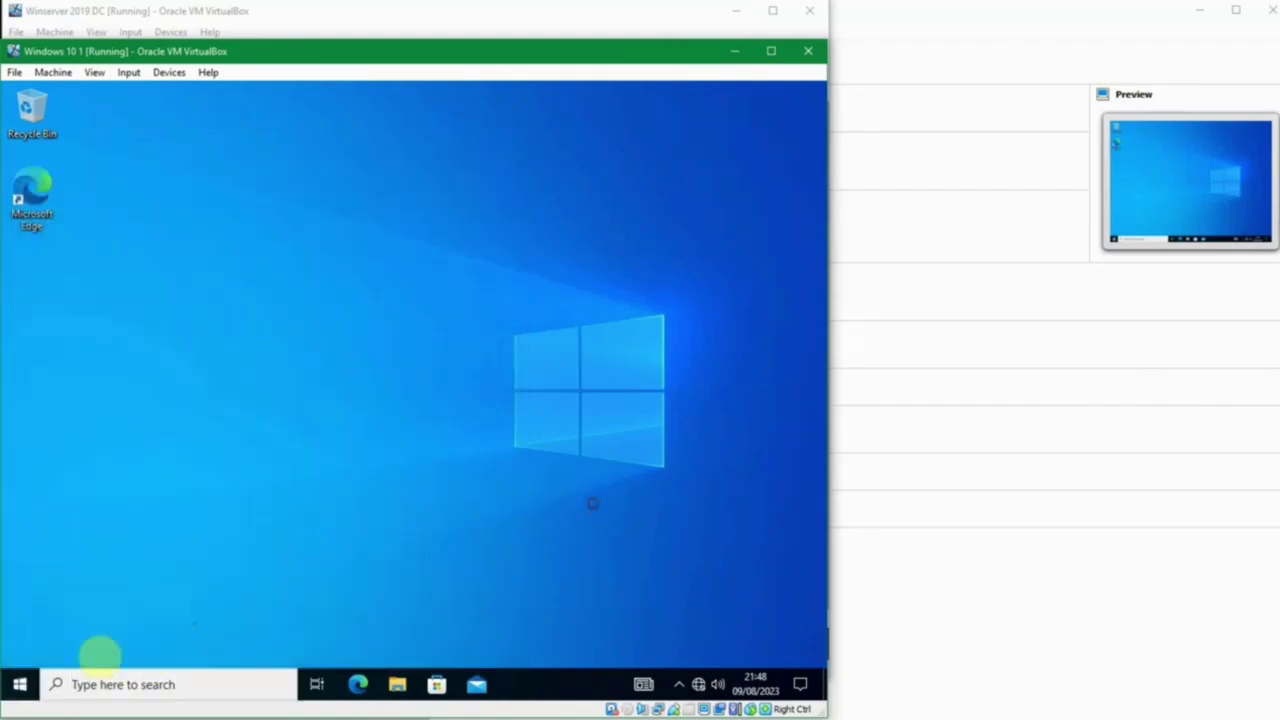
Step: Sign out of the Master Admin account from the Start button's shut down or sign out menu
right_click(22, 684)
mouse_move(108, 636)
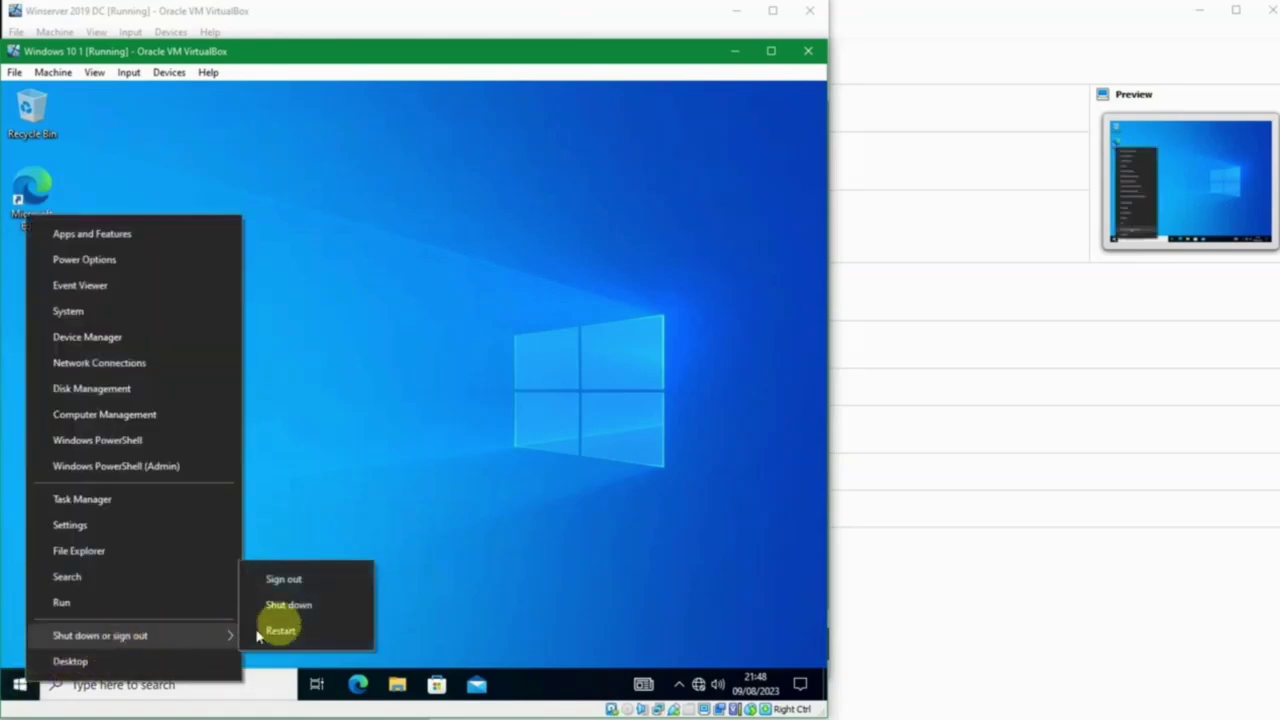
click(333, 586)
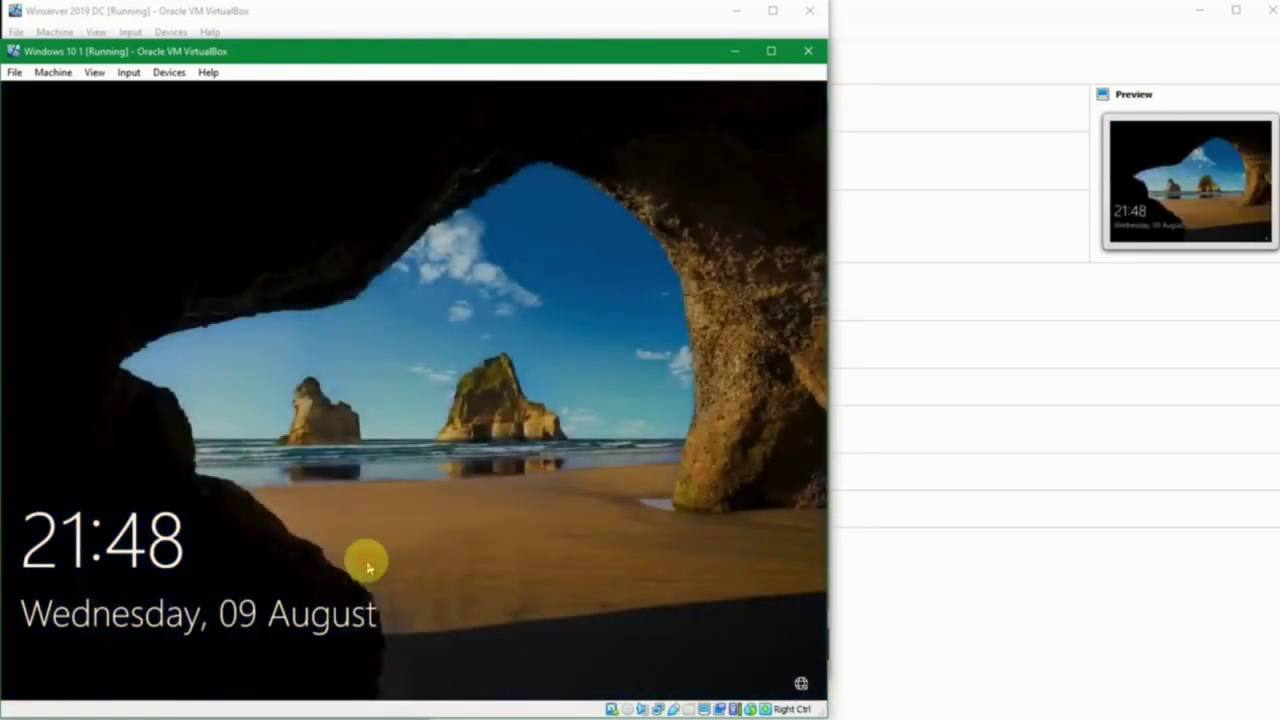
Step: Sign in as Other user with a different domain user's logon name and password
click(263, 530)
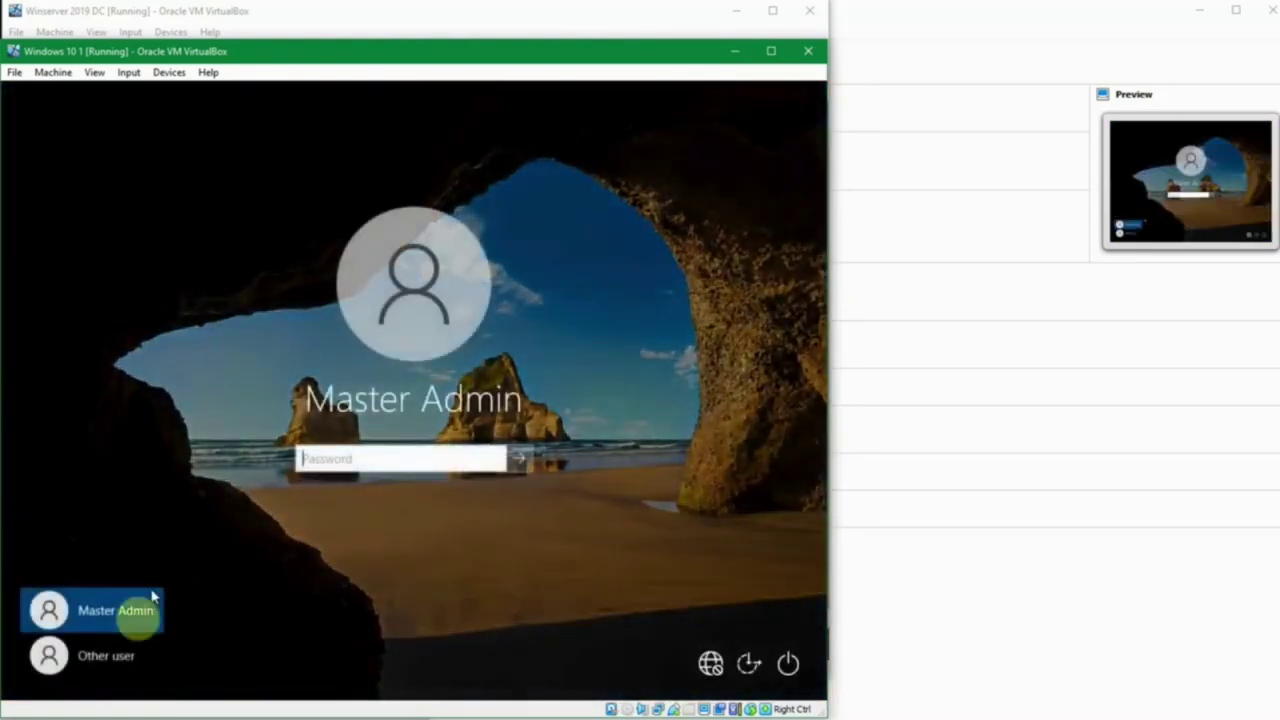
click(114, 657)
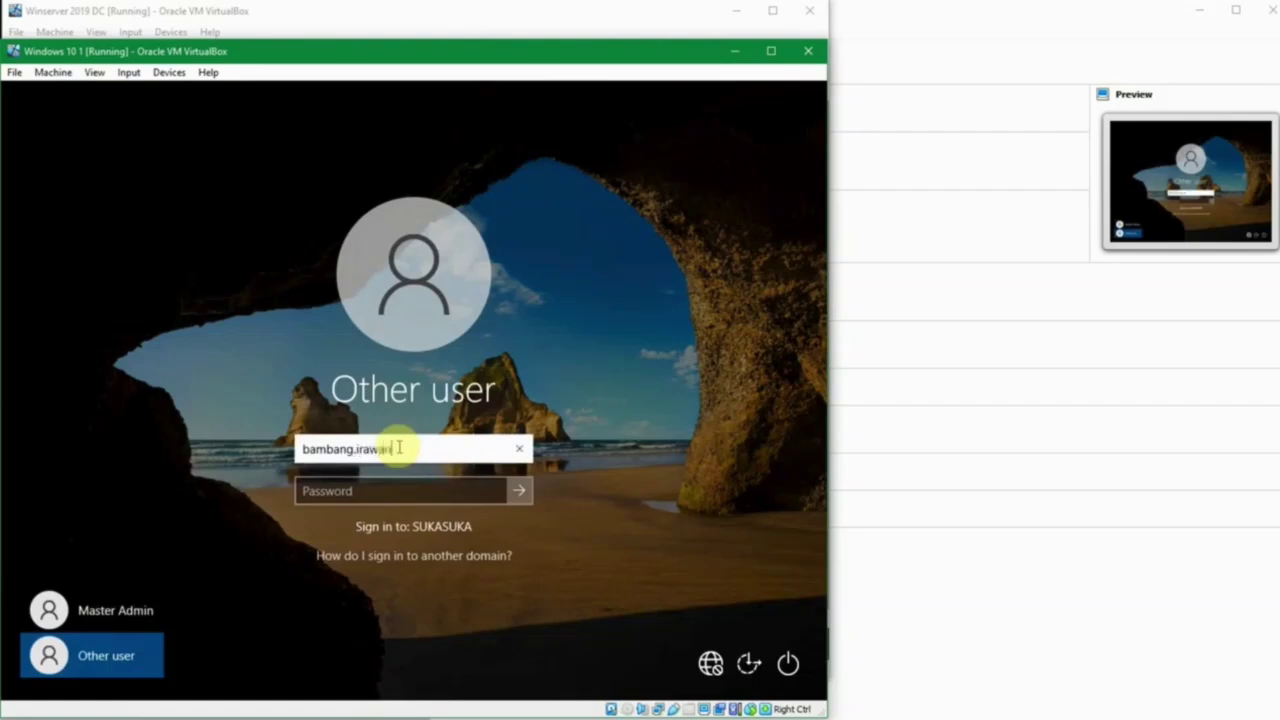
key(Tab)
text(***)
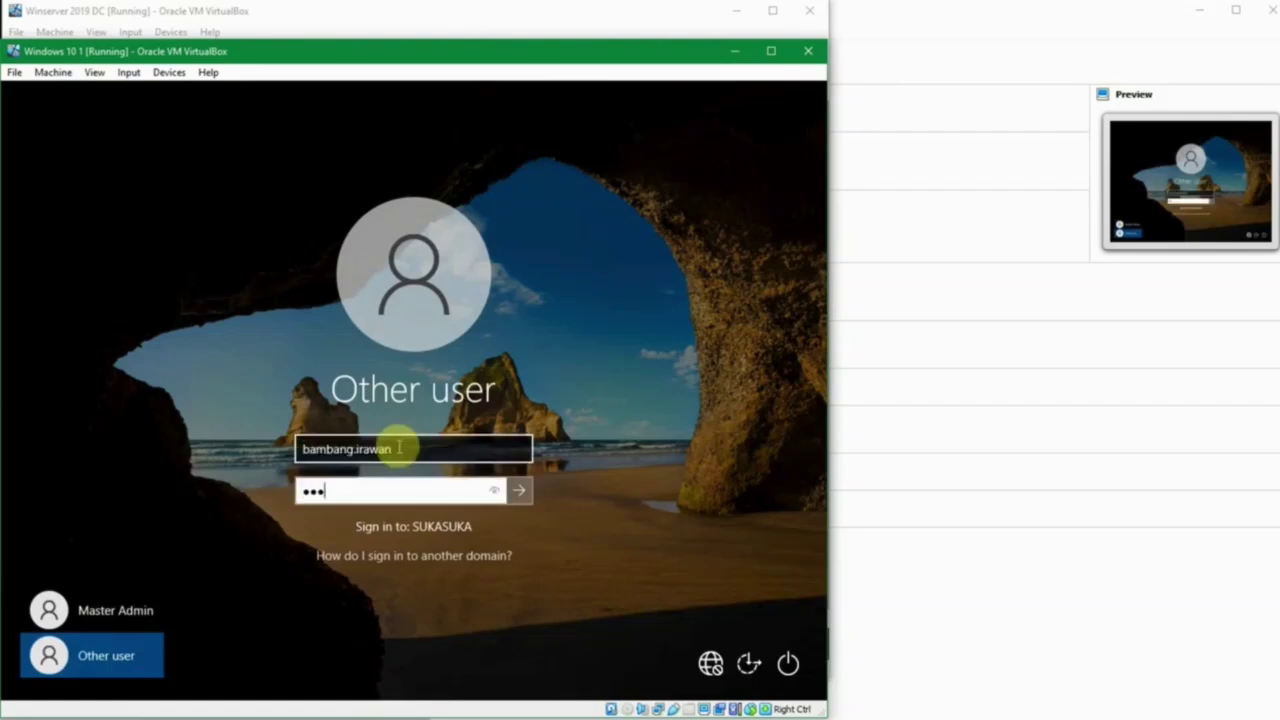
key(Return)
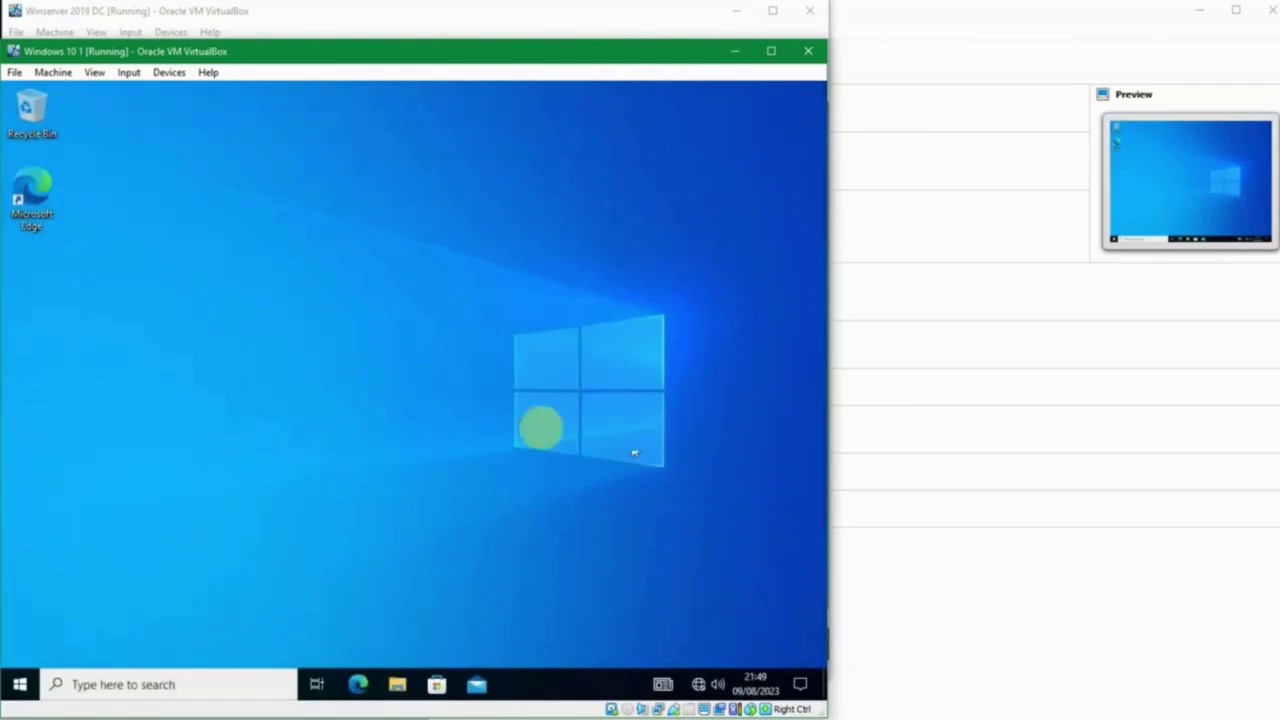
key(super)
text(comp)
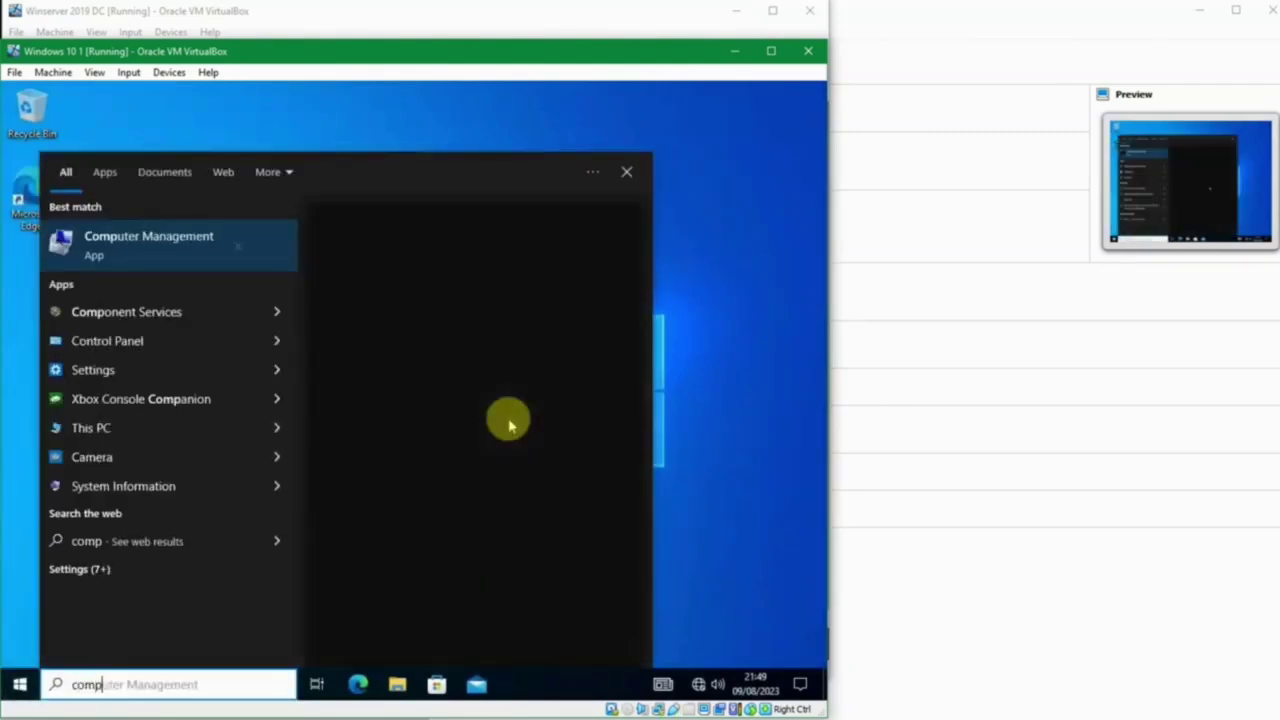
key(Return)
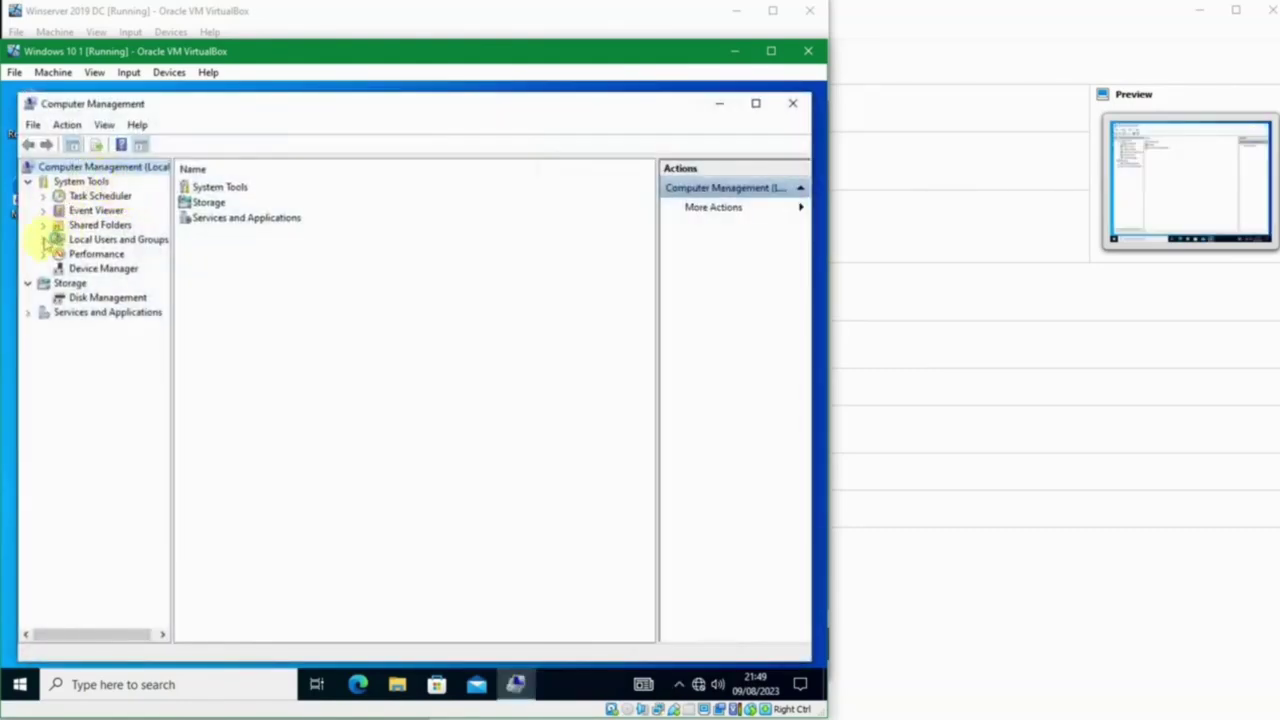
click(44, 240)
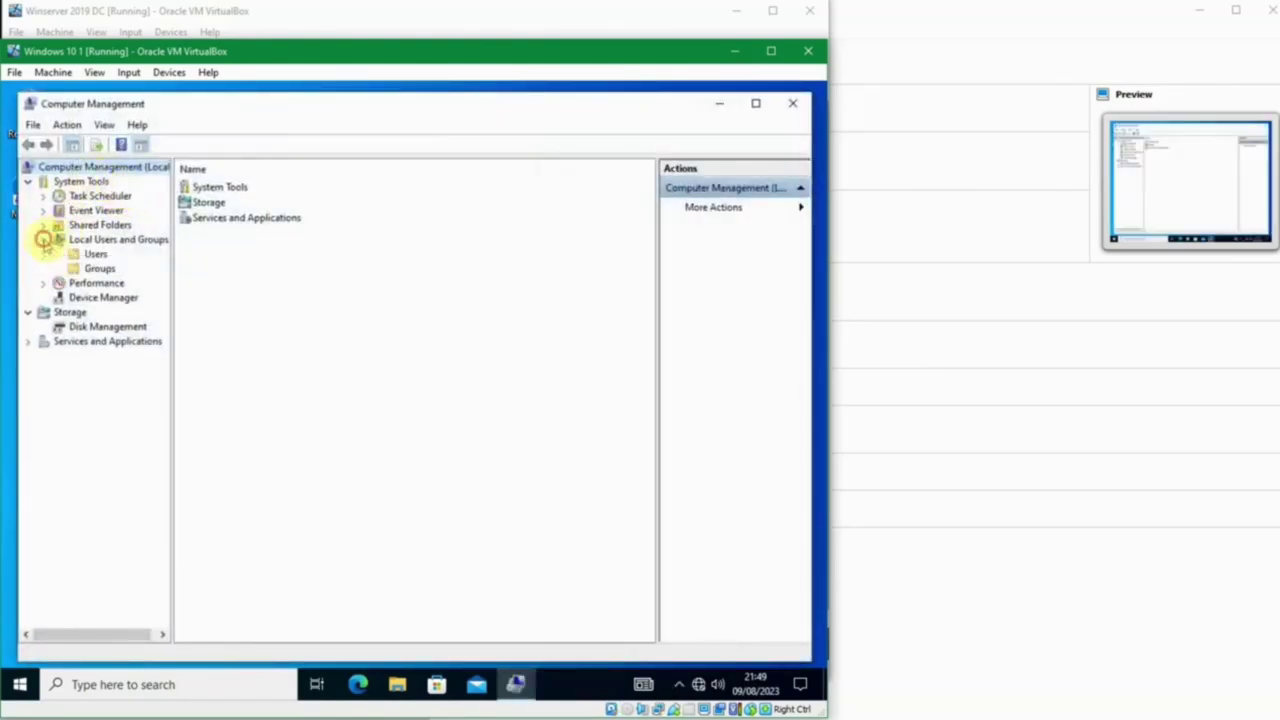
click(98, 268)
double_click(245, 205)
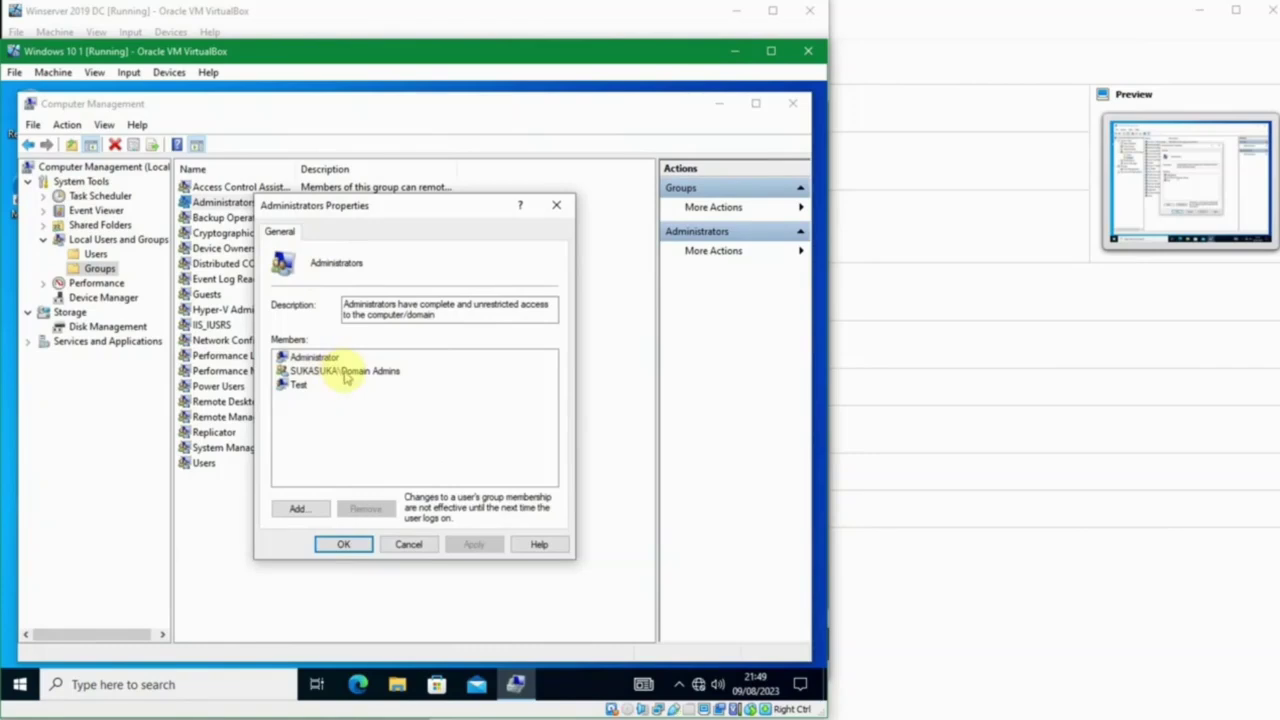
click(395, 545)
click(793, 103)
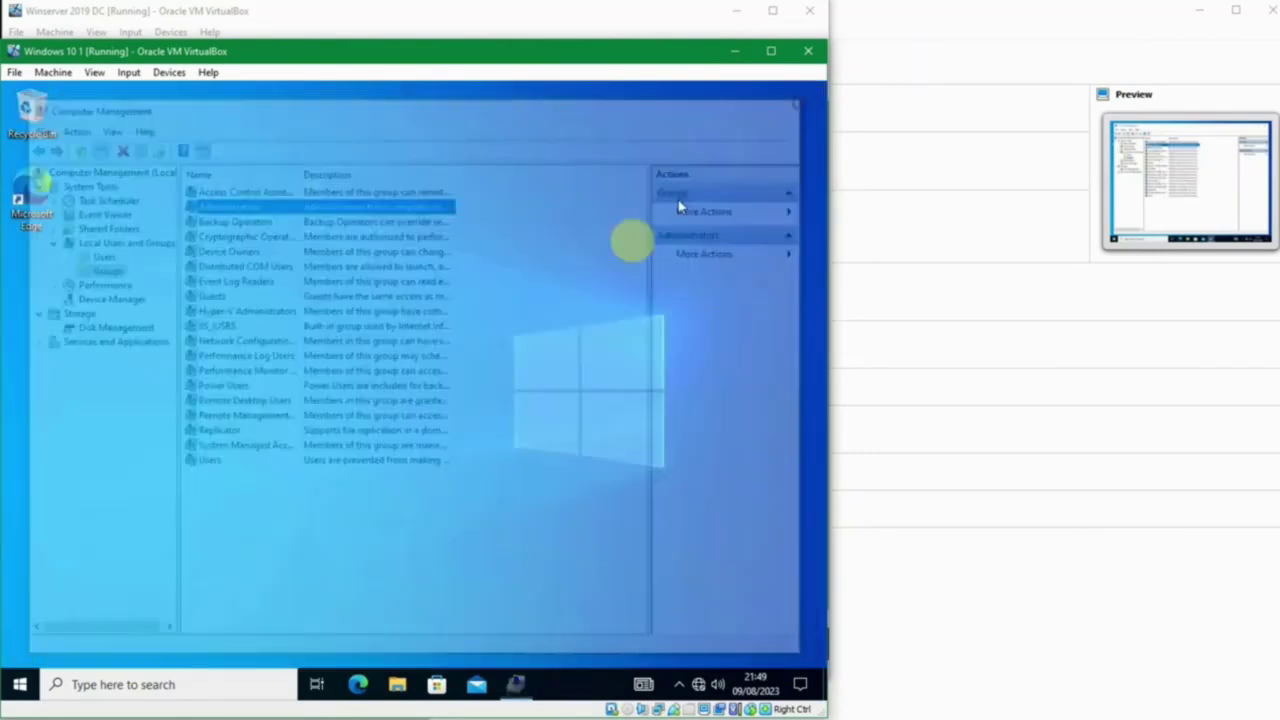
key(super)
Step: Launch 'view advanced system settings' and approve the UAC prompt with the master admin's user name and password
text(v)
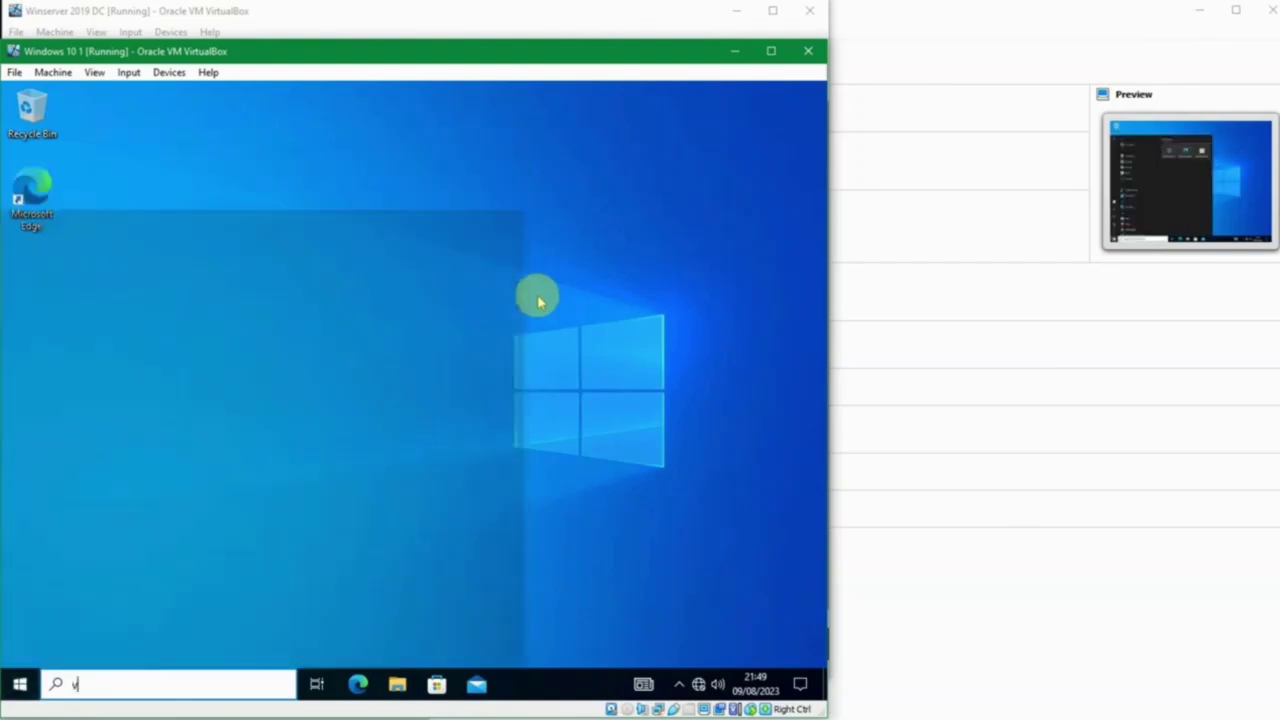
text(iew advanced system settings)
key(Return)
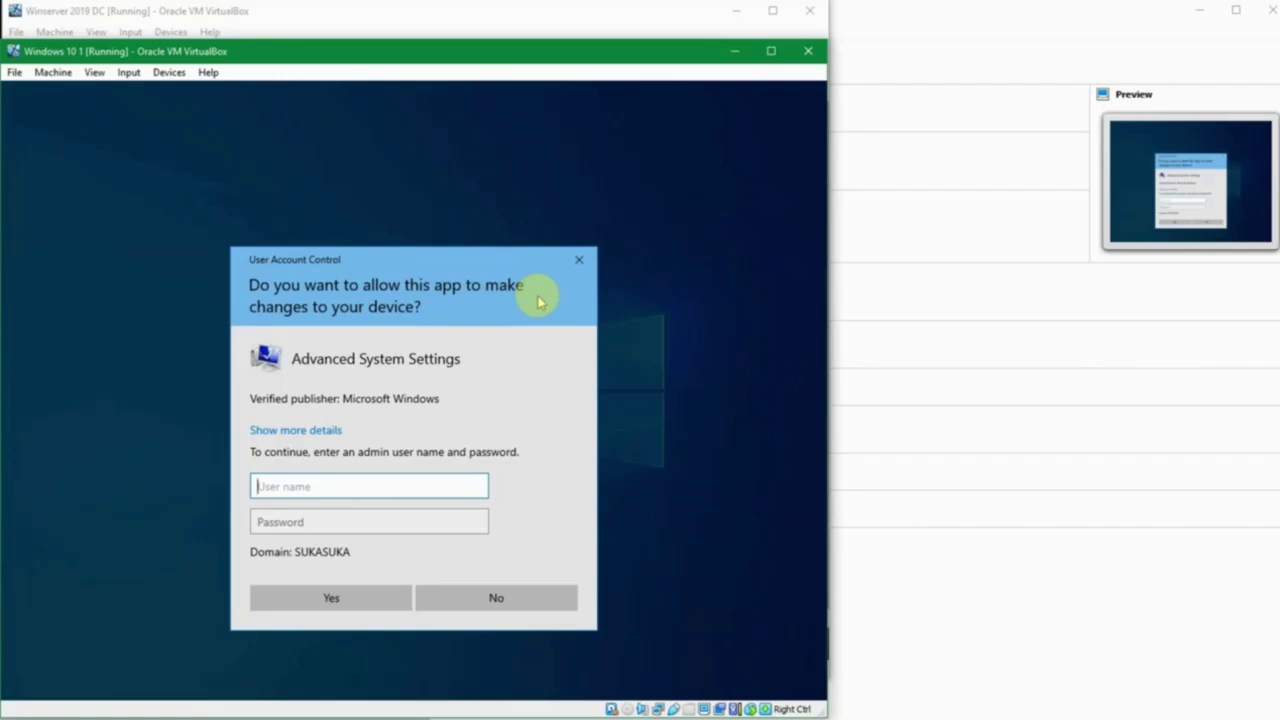
text(master)
key(Tab)
text(P)
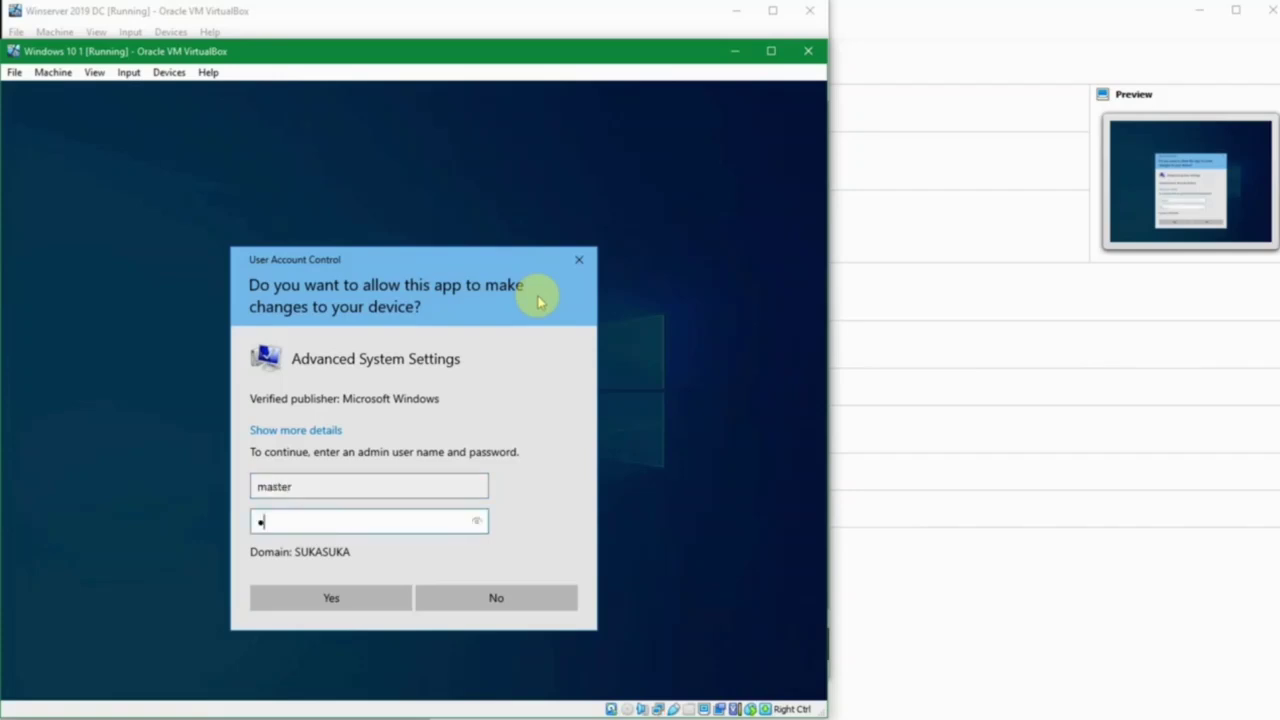
text(*******)
key(Return)
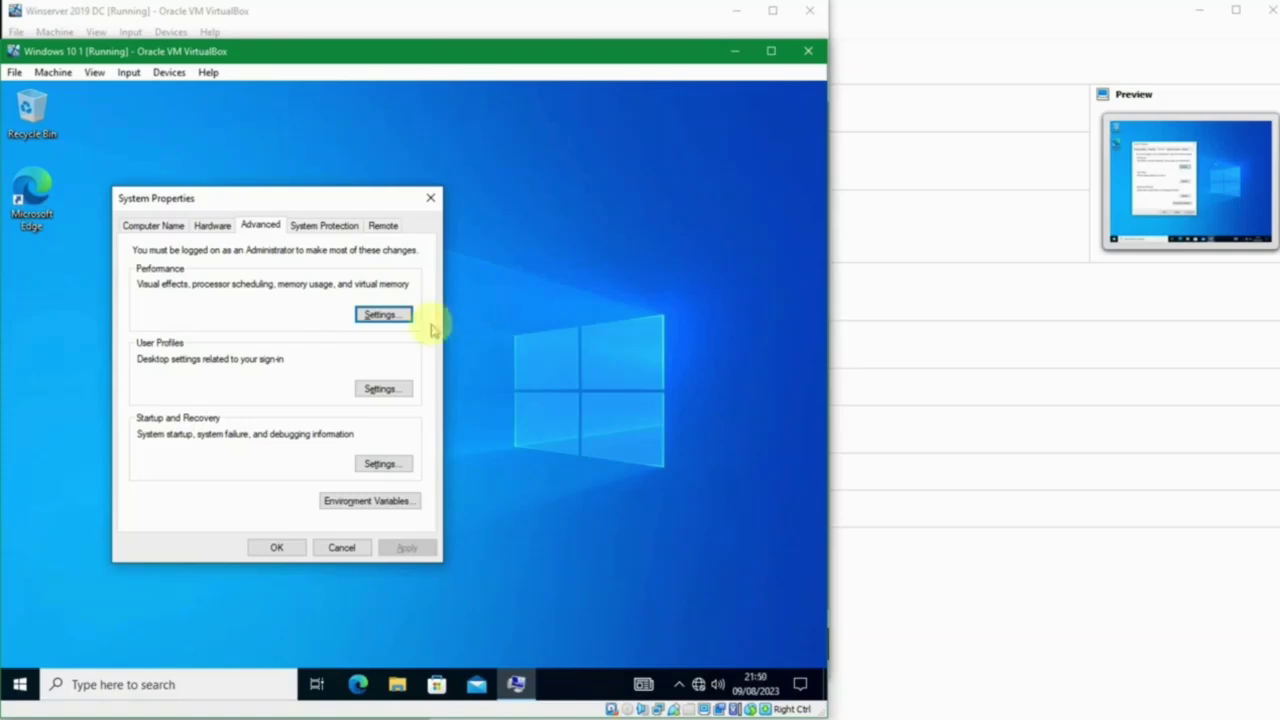
Step: Browse the Computer Name, Hardware, Advanced and System Protection tabs, then cancel System Properties
drag(309, 201, 348, 205)
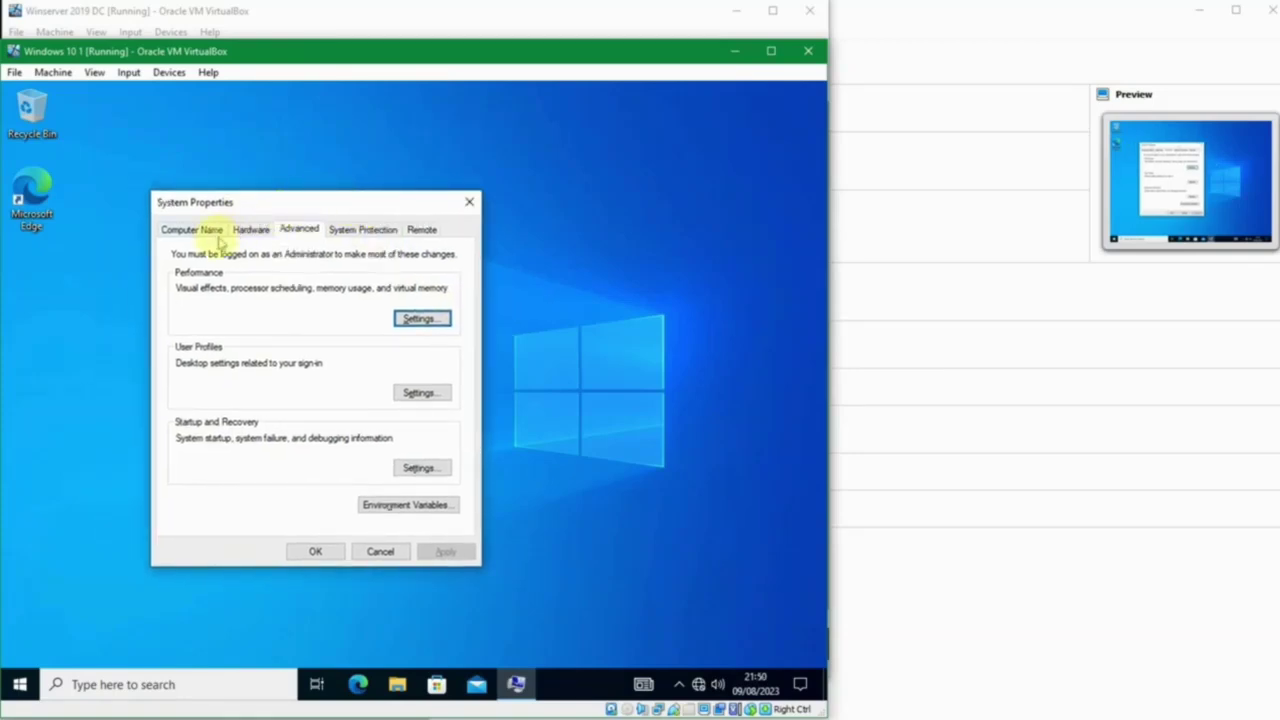
click(251, 229)
click(205, 230)
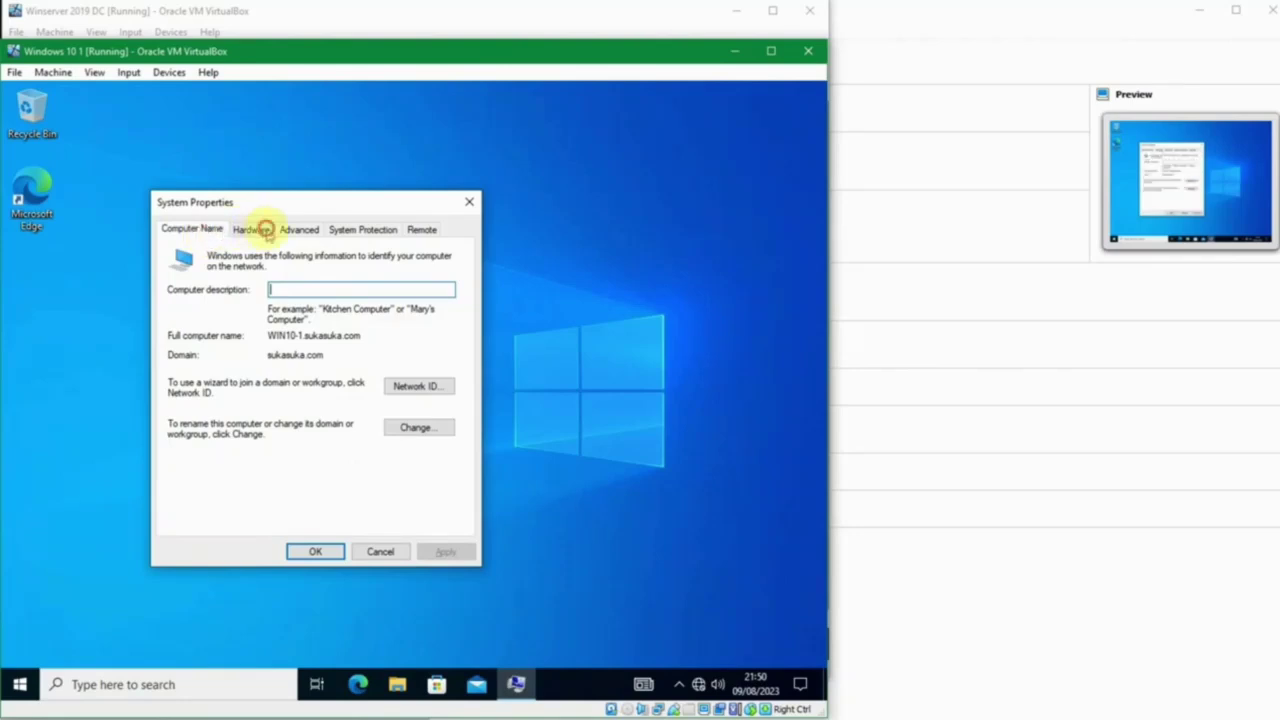
click(260, 229)
click(296, 231)
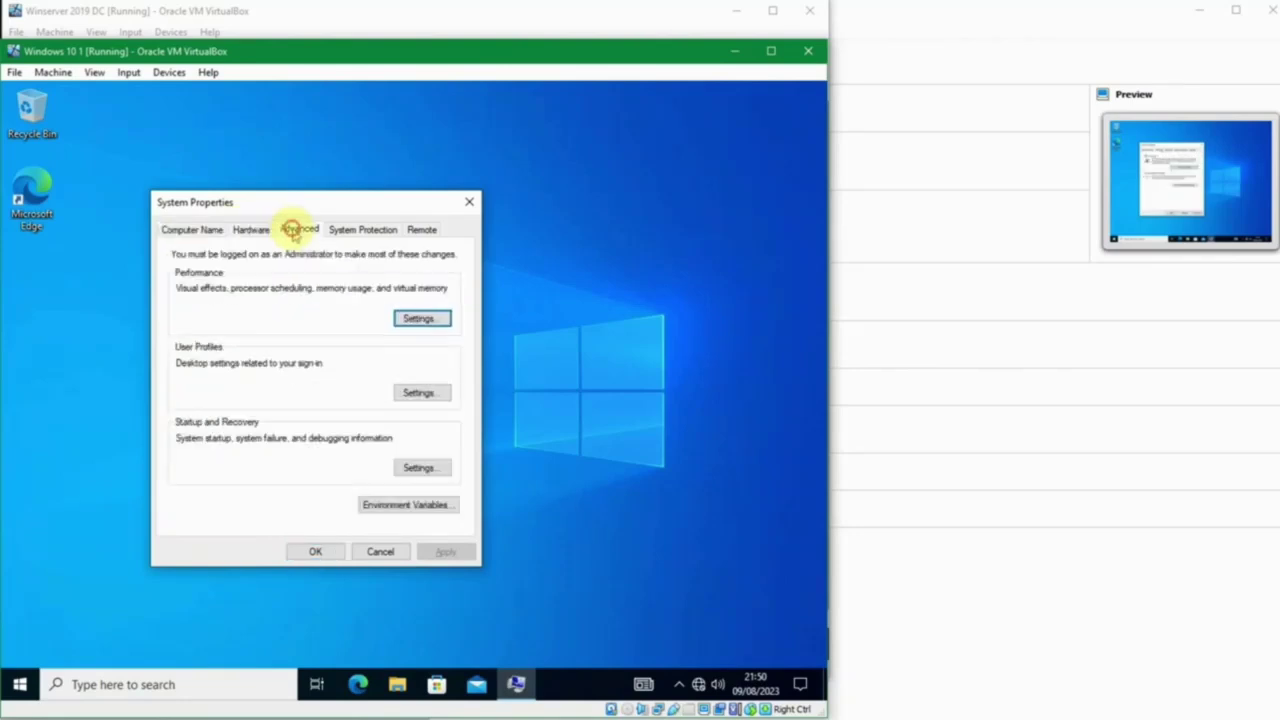
click(345, 228)
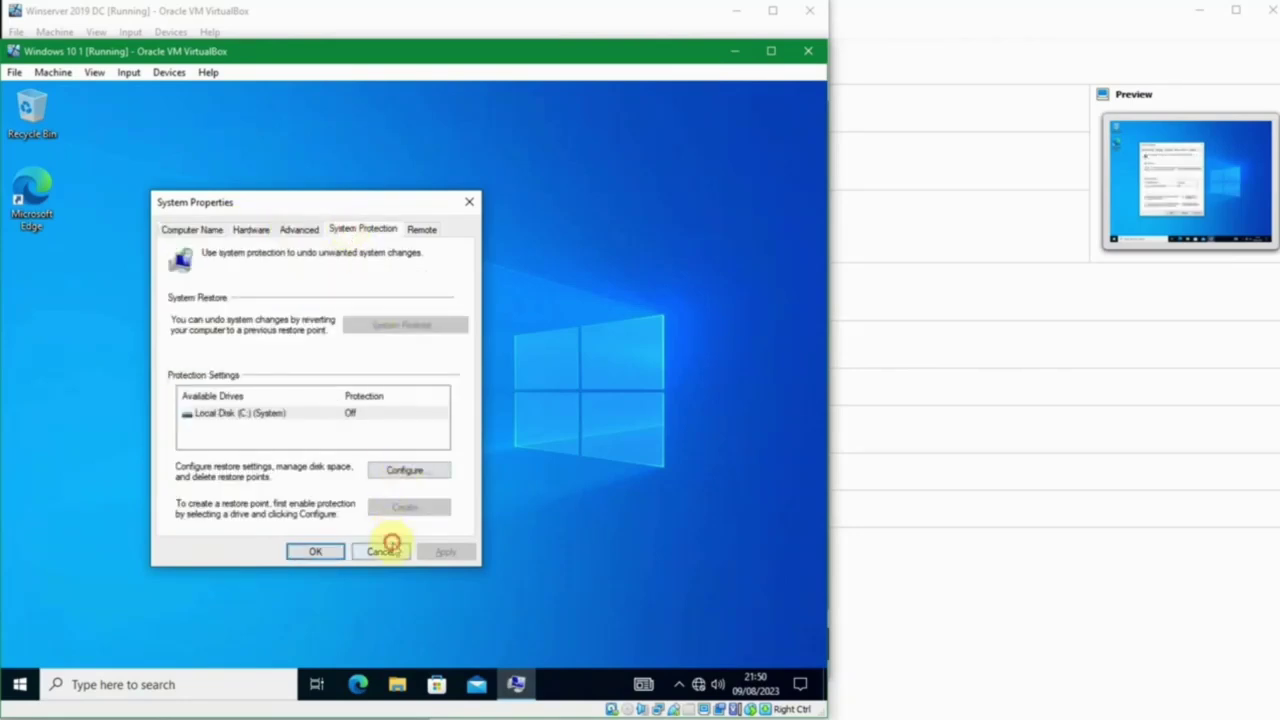
click(389, 549)
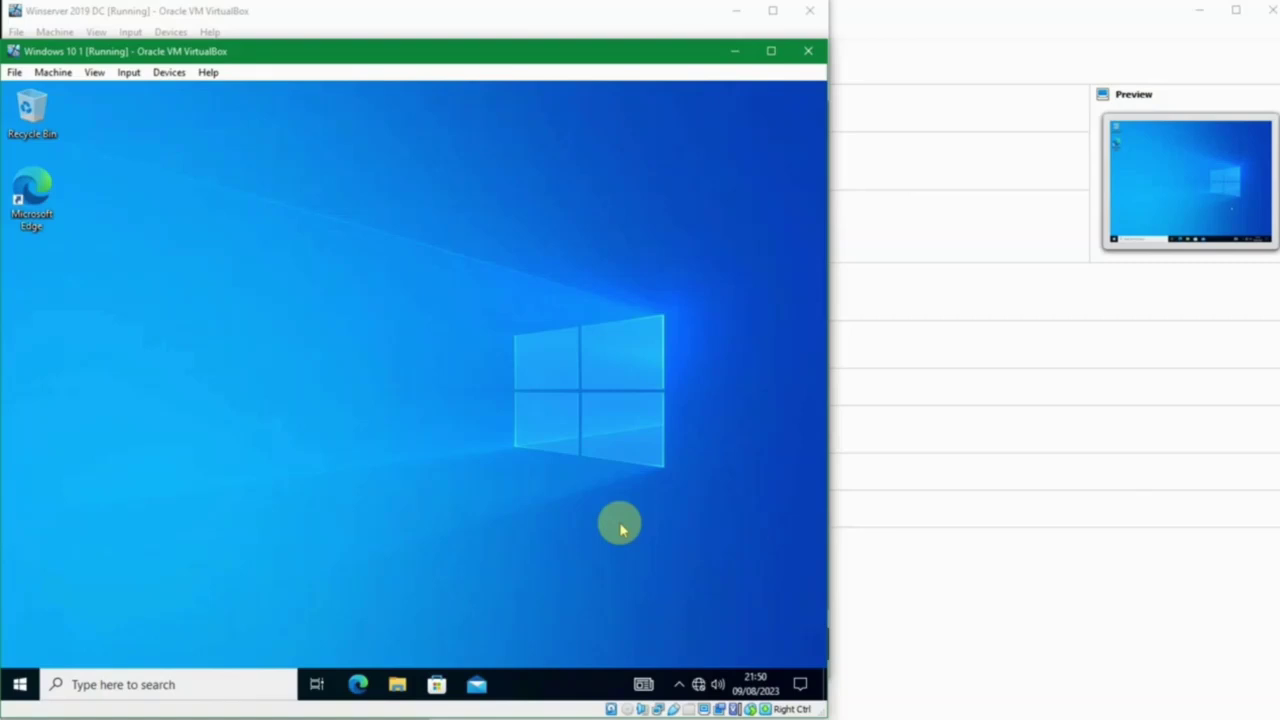
click(786, 562)
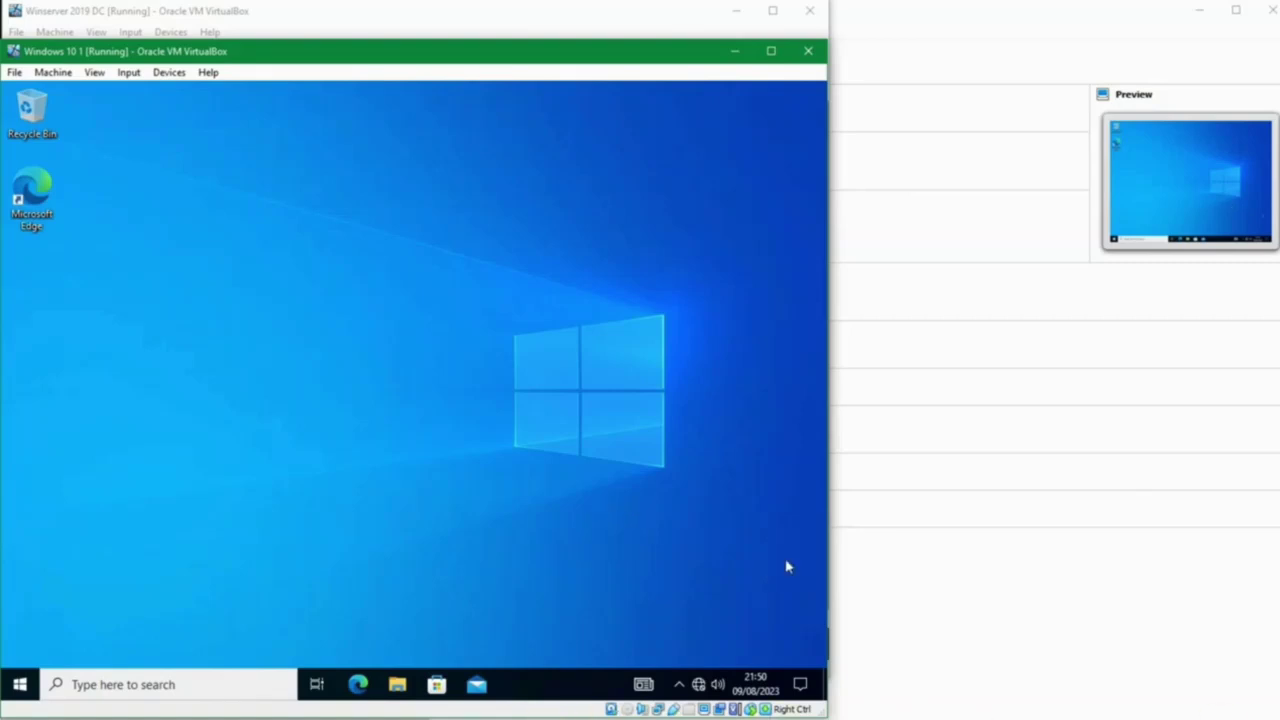